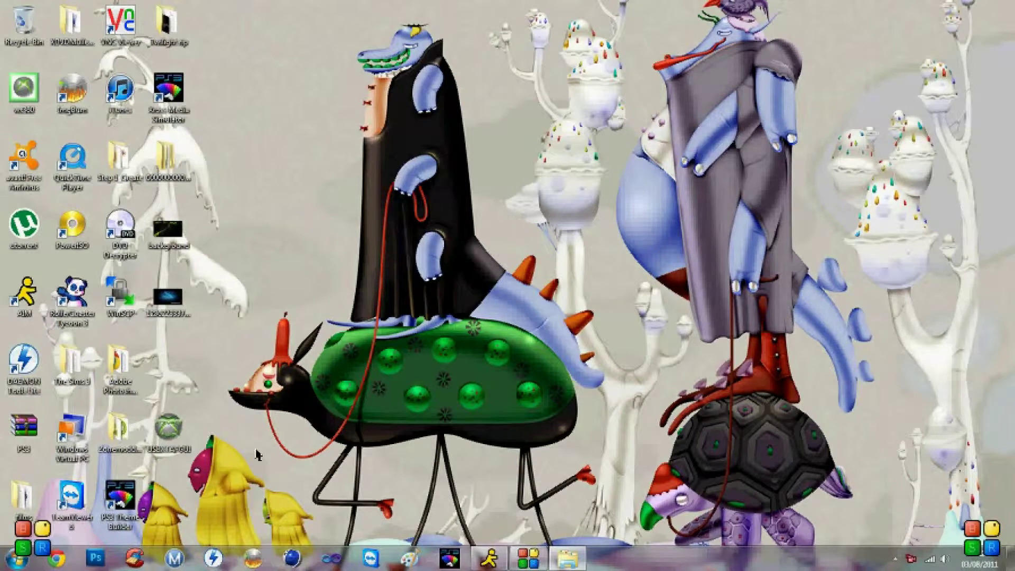
# Move the USBXTAFGUI desktop shortcut up one slot into the empty space above it
pyautogui.moveTo(175, 459); pyautogui.dragTo(180, 394)
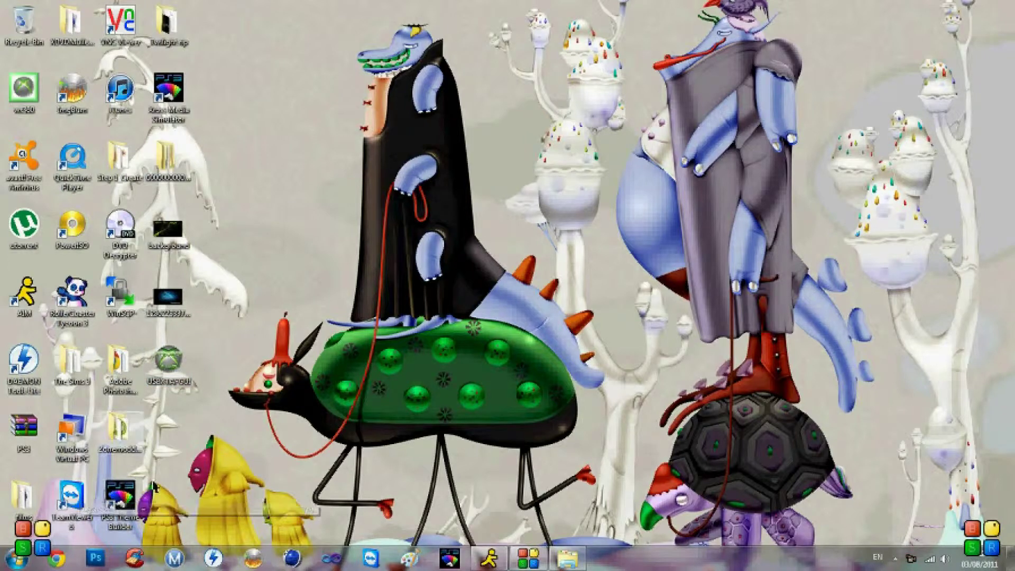
# View the Zonemodders theme High Definition background image full size, then close the preview
pyautogui.doubleClick(139, 447)
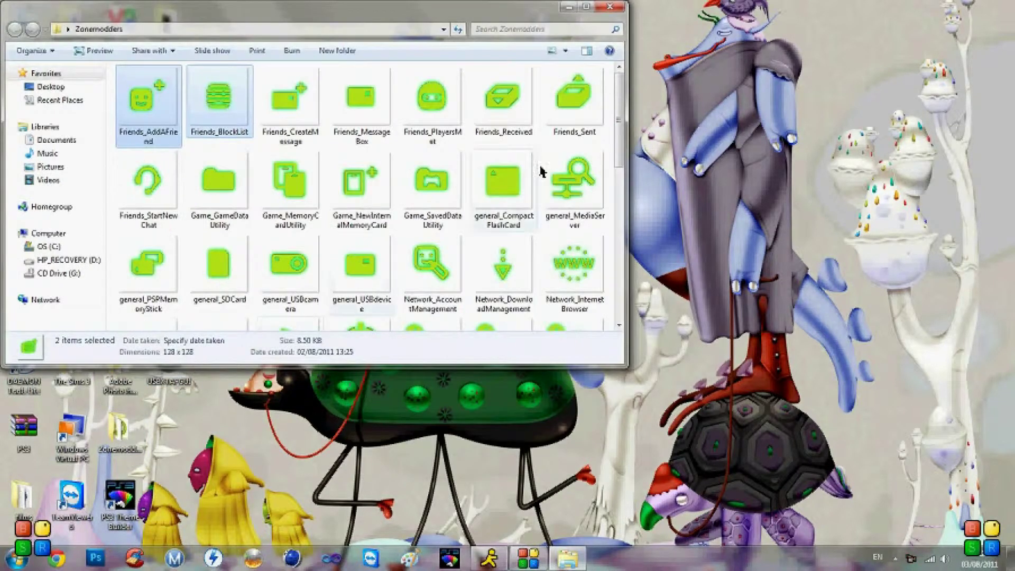
pyautogui.moveTo(619, 145); pyautogui.dragTo(619, 299)
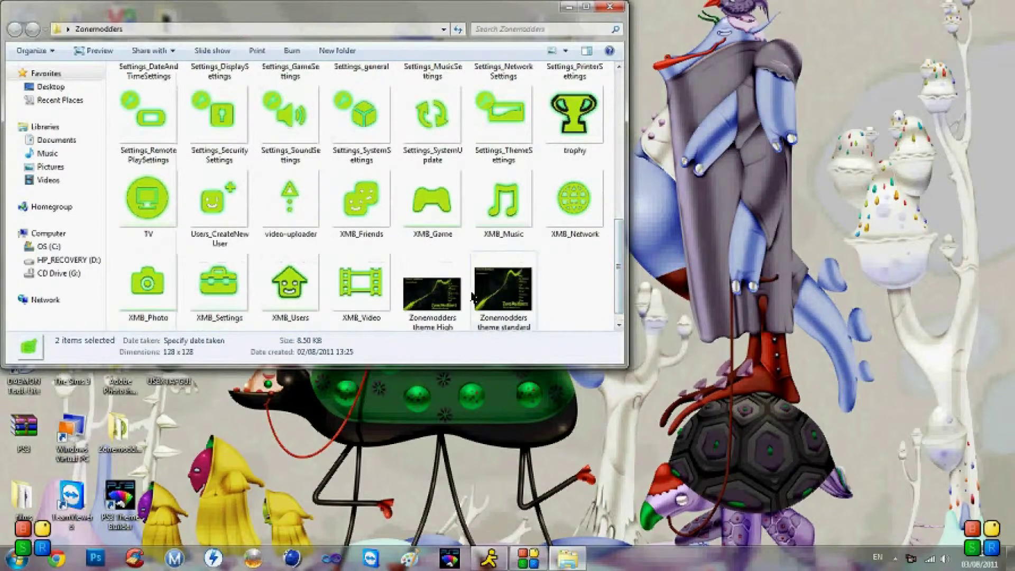
pyautogui.click(454, 298)
pyautogui.doubleClick(454, 299)
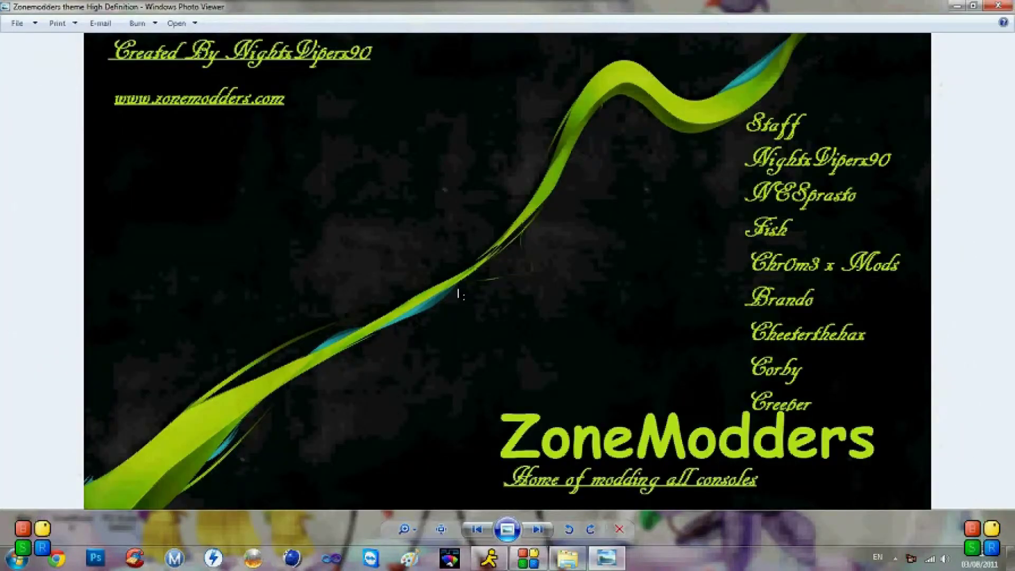
pyautogui.click(997, 5)
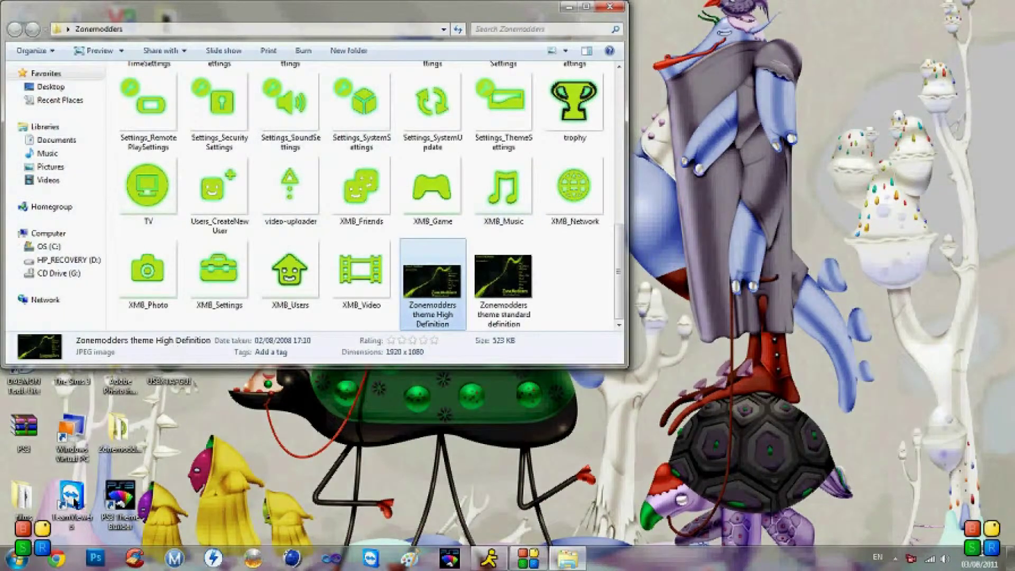
# Close the Zonemodders folder window and bring up the Start menu
pyautogui.click(24, 560)
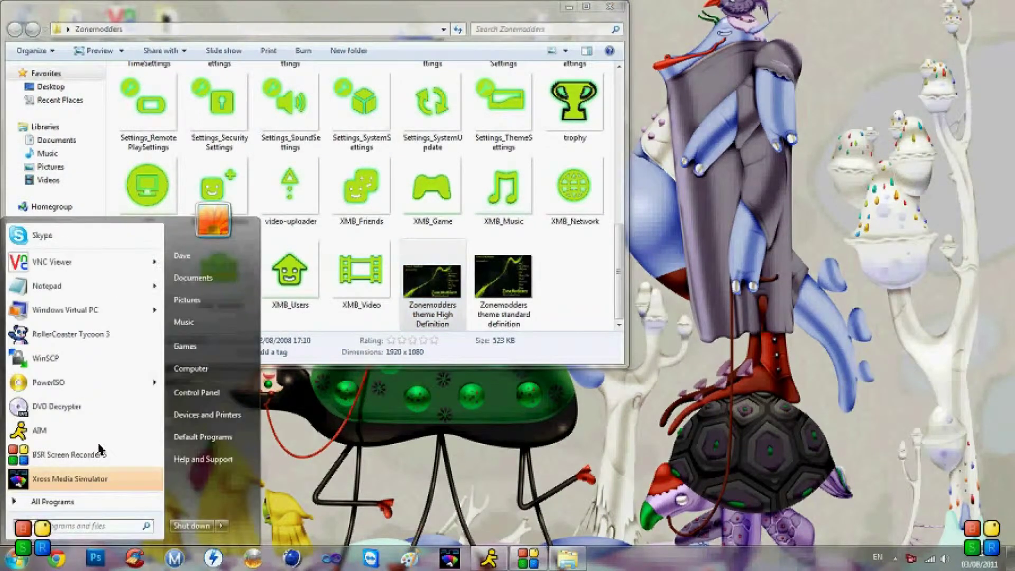
pyautogui.click(609, 7)
pyautogui.click(17, 559)
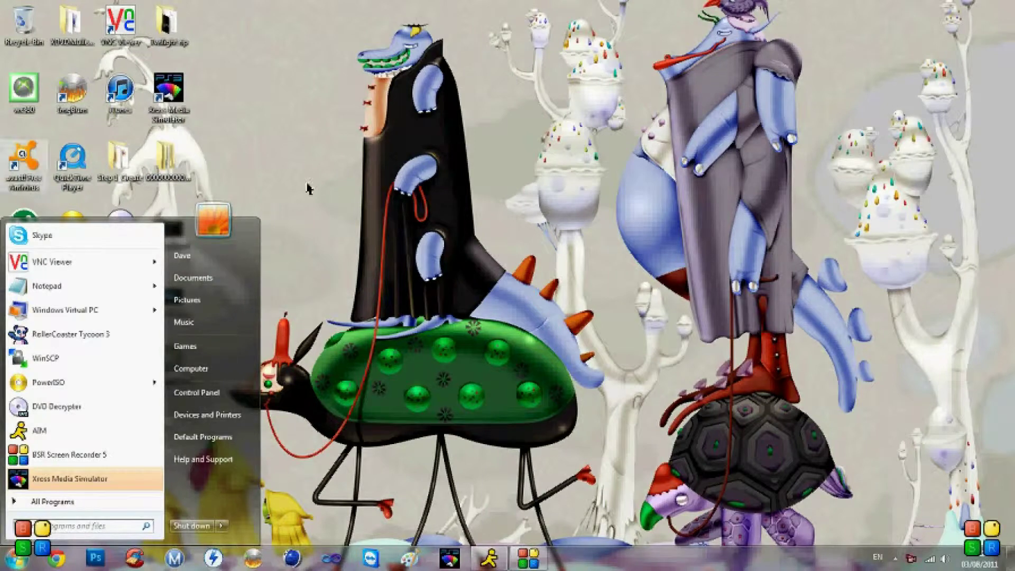
# Open the My Playstation Themes folder from the Documents library
pyautogui.click(190, 279)
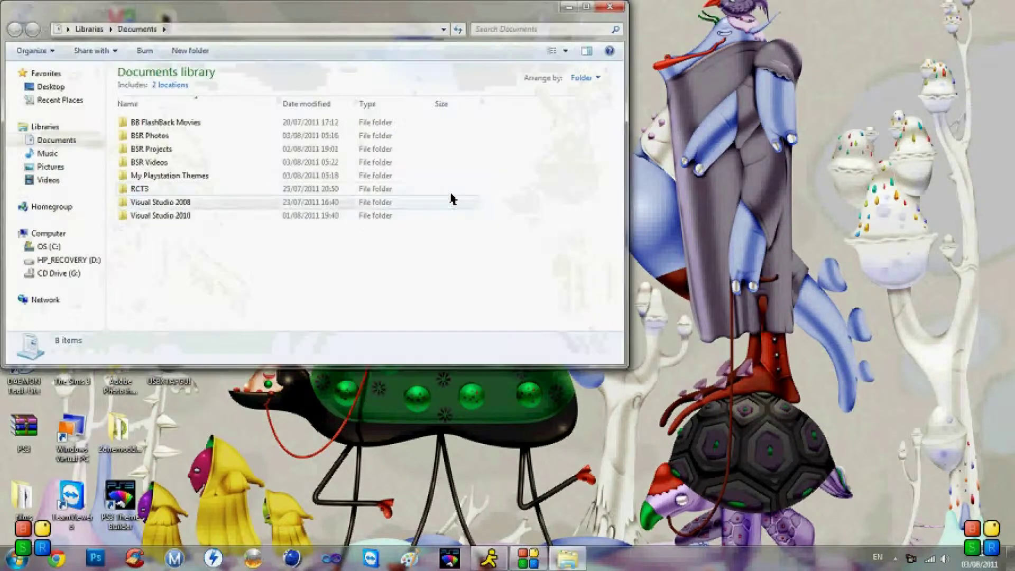
pyautogui.doubleClick(153, 176)
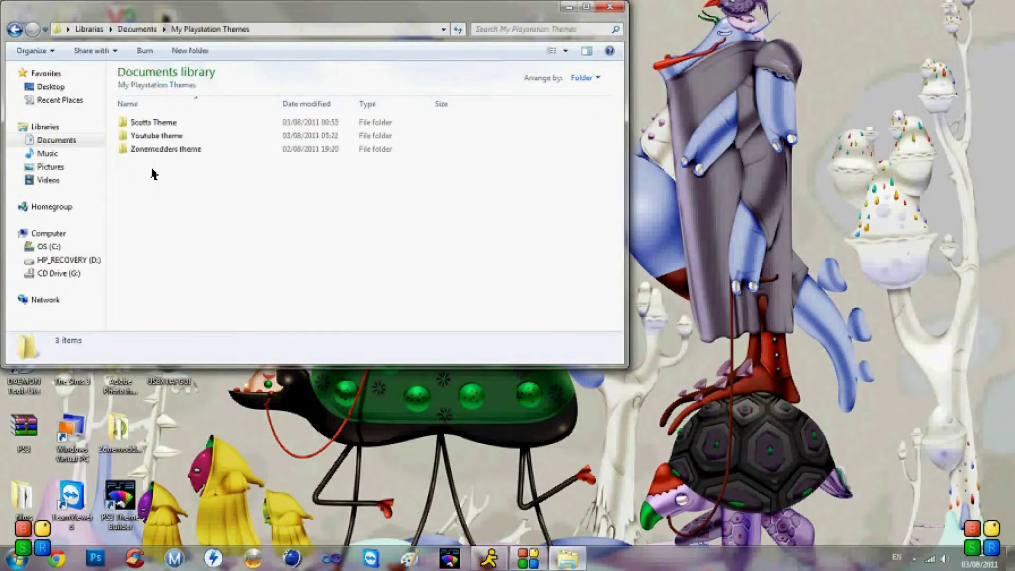
pyautogui.moveTo(262, 19); pyautogui.dragTo(630, 91)
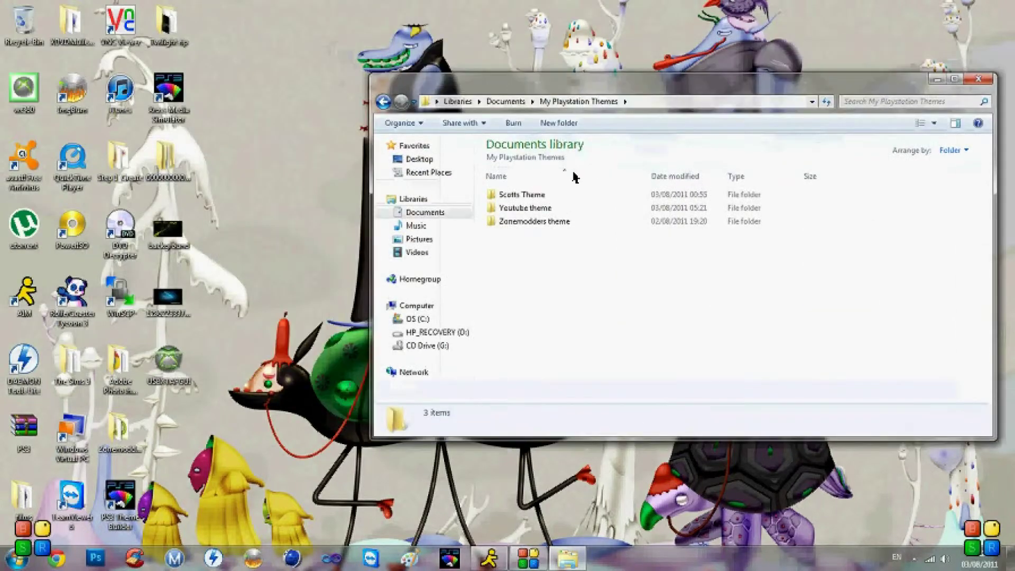
# Send the Youtube theme folder to the Recycle Bin and empty the bin permanently
pyautogui.click(562, 208)
pyautogui.moveTo(468, 209); pyautogui.dragTo(228, 208)
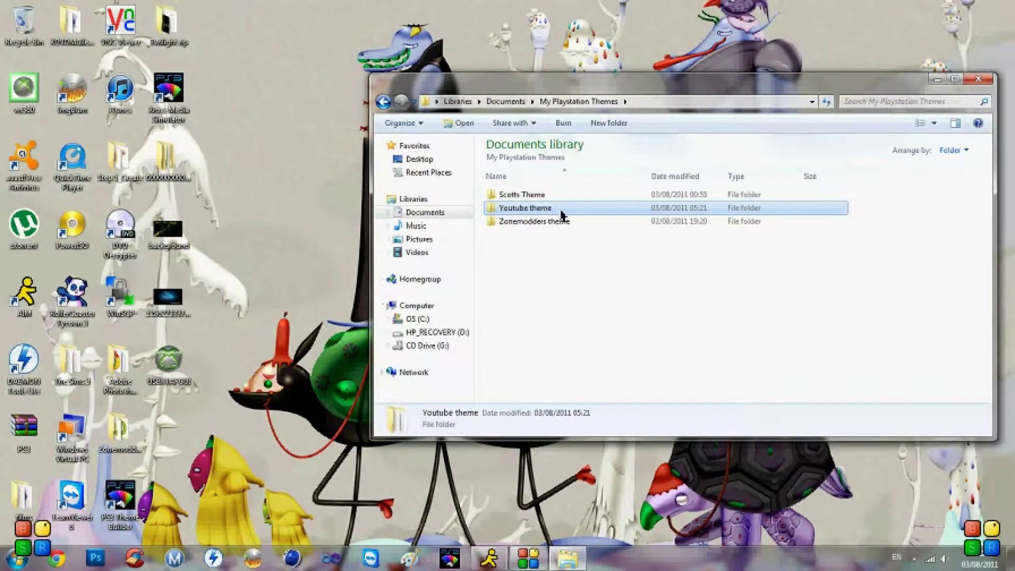
pyautogui.moveTo(559, 212); pyautogui.dragTo(24, 26)
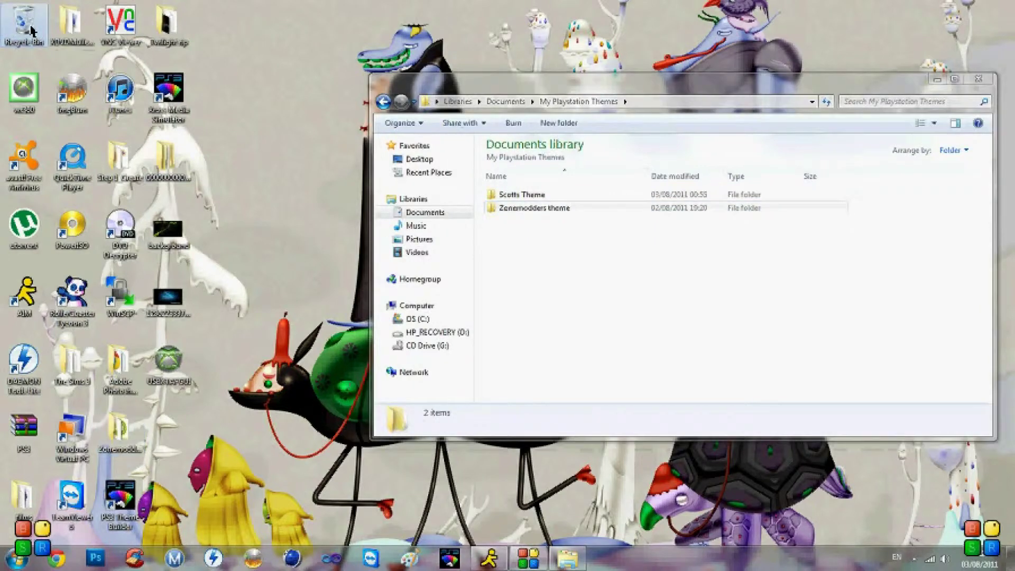
pyautogui.doubleClick(24, 24)
pyautogui.click(495, 138)
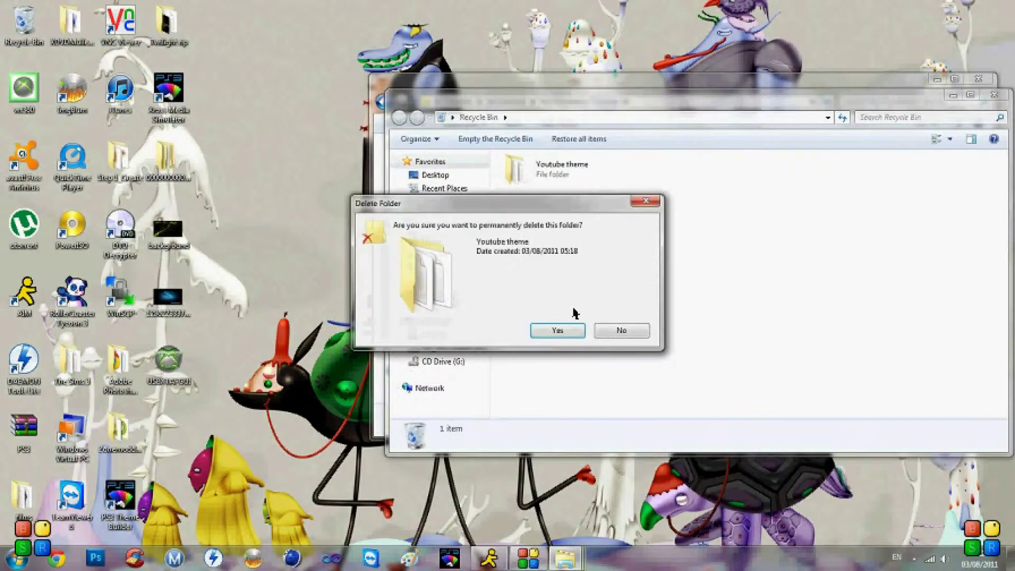
pyautogui.click(557, 330)
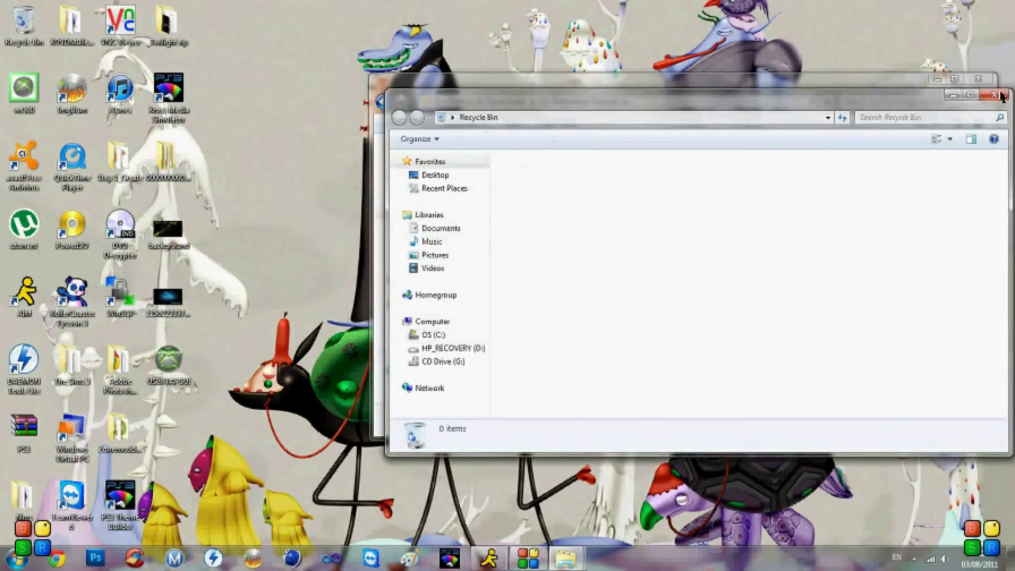
pyautogui.click(994, 94)
# Browse the Zonemodders theme folder's contents, then close the Explorer window
pyautogui.doubleClick(505, 208)
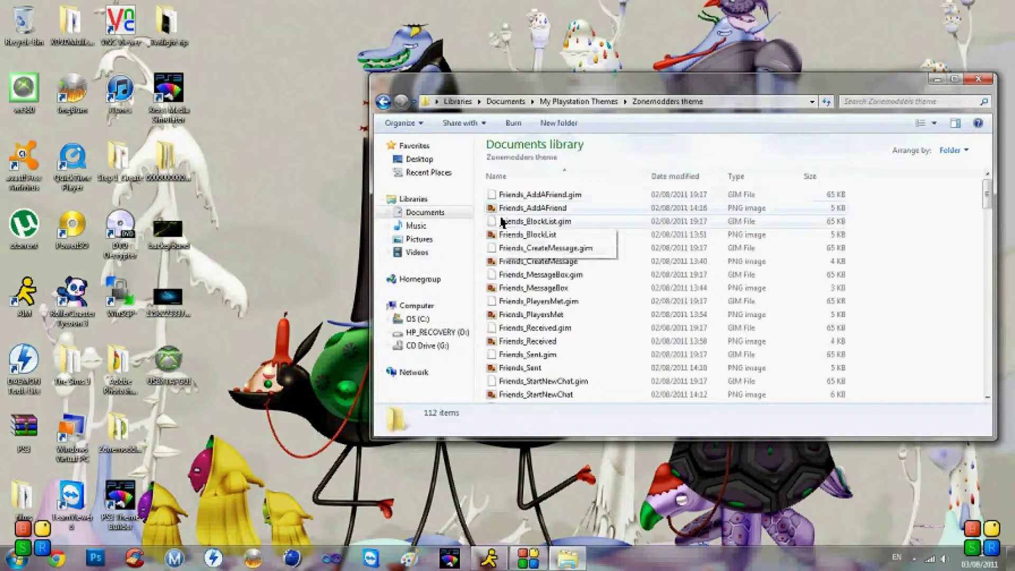
pyautogui.scroll(-9, 677, 204)
pyautogui.scroll(3, 696, 227)
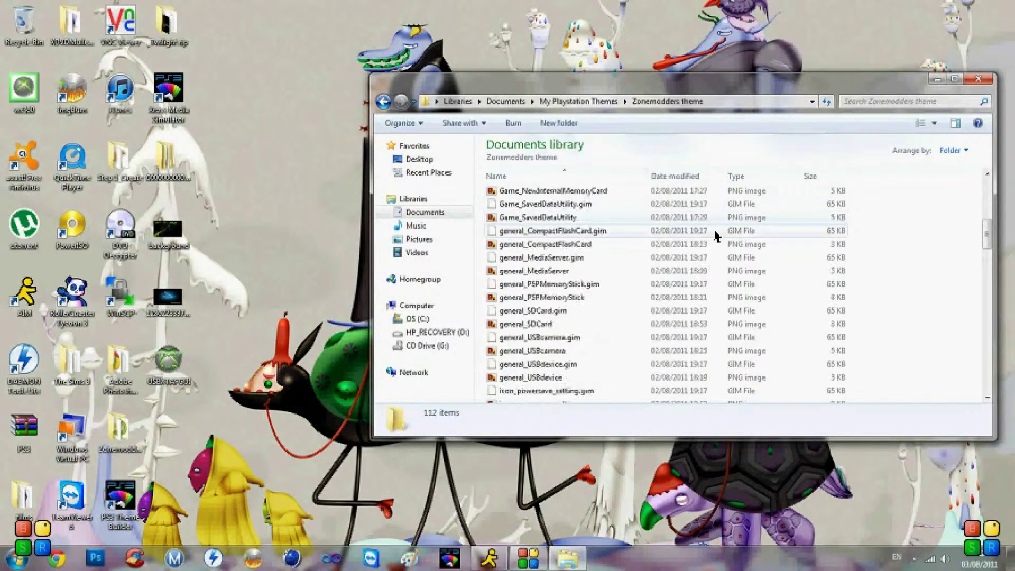
pyautogui.scroll(6, 717, 237)
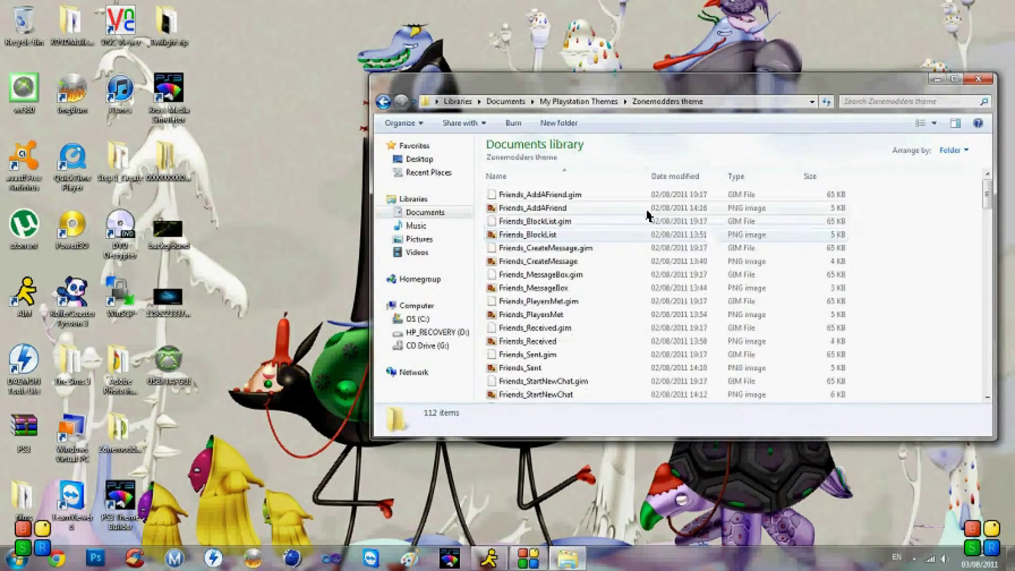
pyautogui.scroll(-6, 653, 217)
pyautogui.scroll(-20, 657, 220)
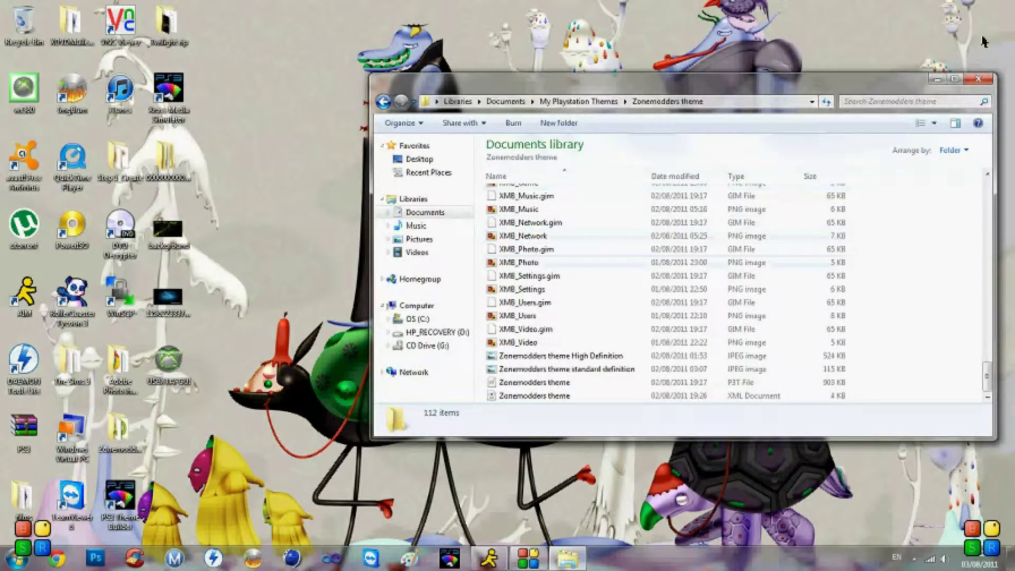
pyautogui.click(979, 77)
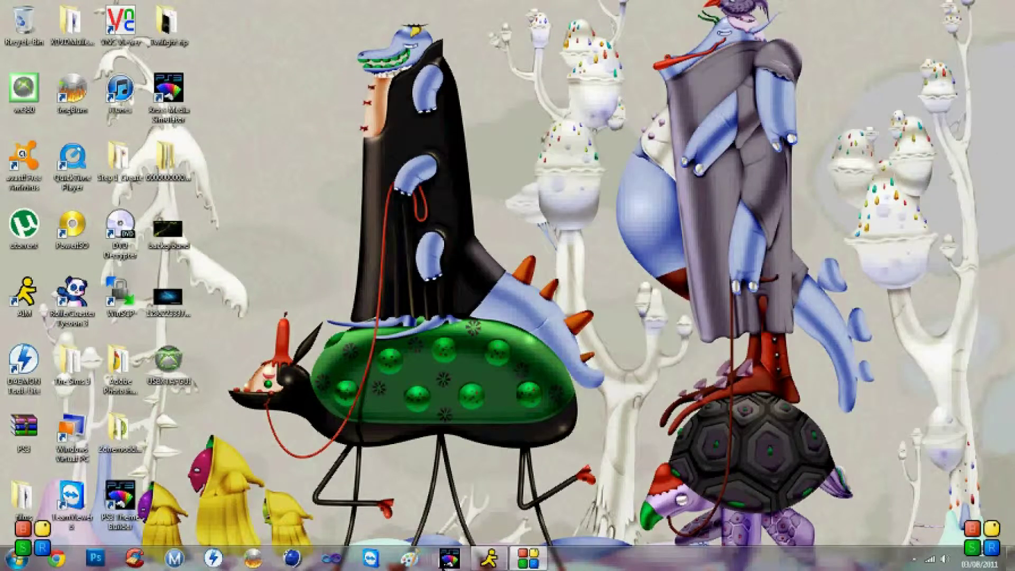
# Reposition the PS3 Theme Builder shortcut in its column and launch the program
pyautogui.moveTo(121, 502); pyautogui.dragTo(457, 235)
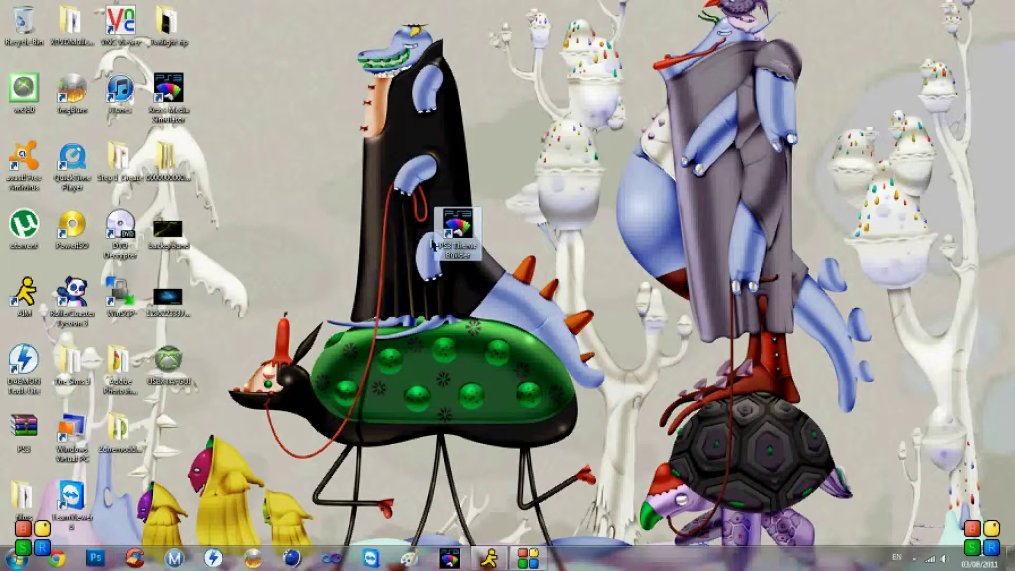
pyautogui.moveTo(432, 244); pyautogui.dragTo(126, 501)
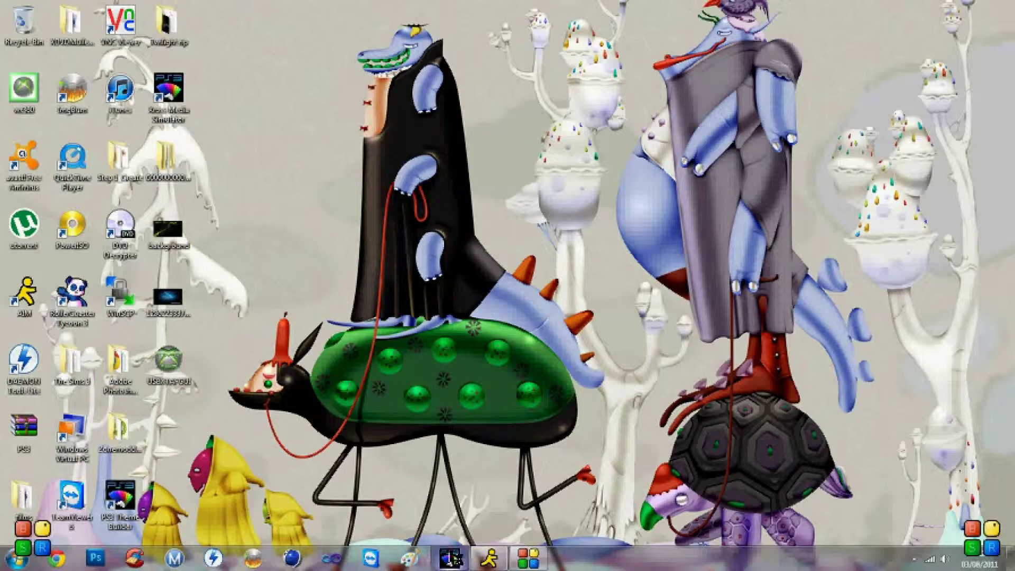
pyautogui.doubleClick(119, 431)
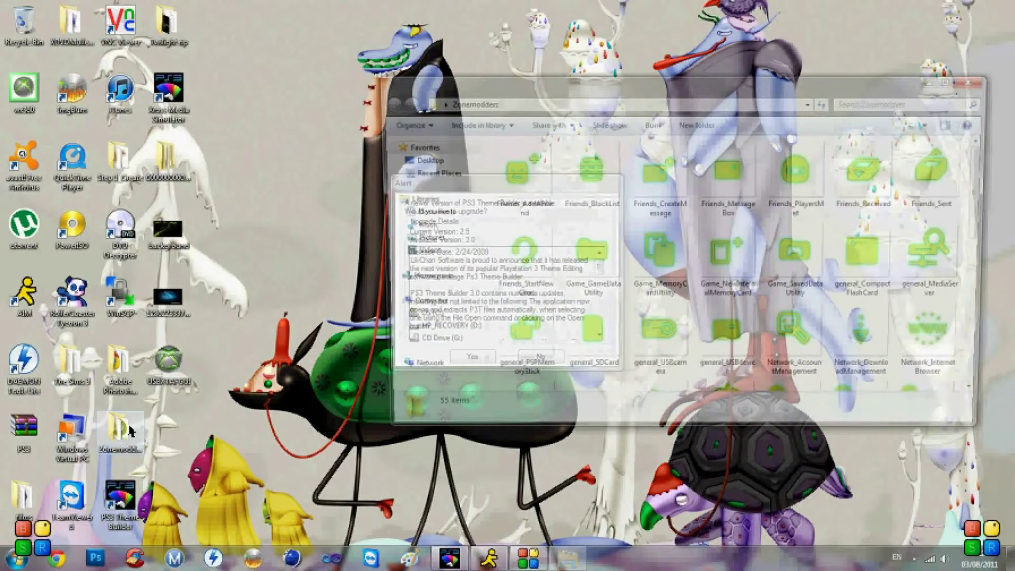
# Close the leftover Zonemodders folder window and decline the upgrade offer
pyautogui.moveTo(986, 190); pyautogui.dragTo(992, 142)
pyautogui.click(978, 79)
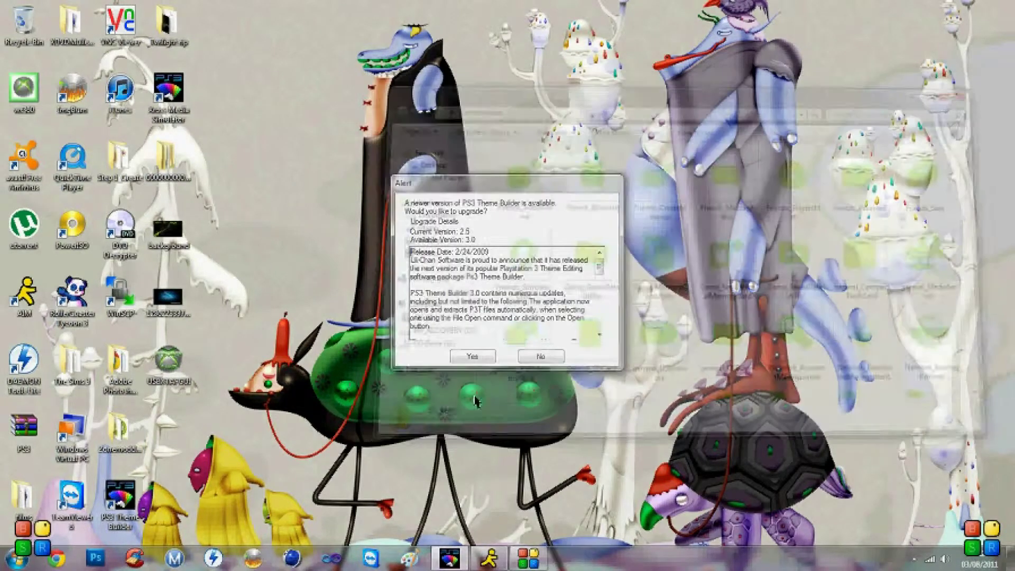
pyautogui.click(549, 358)
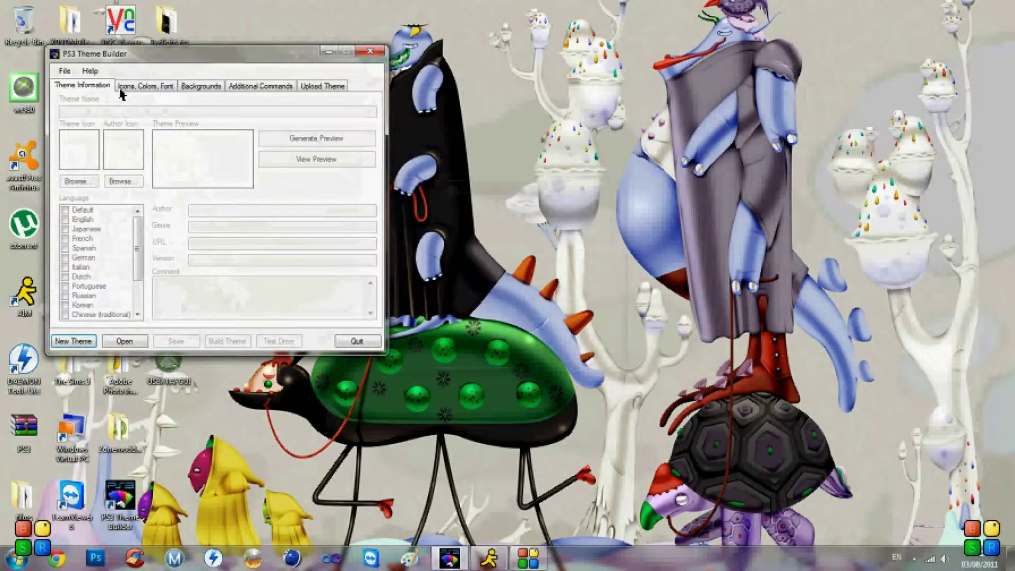
# Create a new from-scratch theme named 'Youtube tutorial' via File > New
pyautogui.moveTo(197, 47); pyautogui.dragTo(667, 104)
pyautogui.click(534, 114)
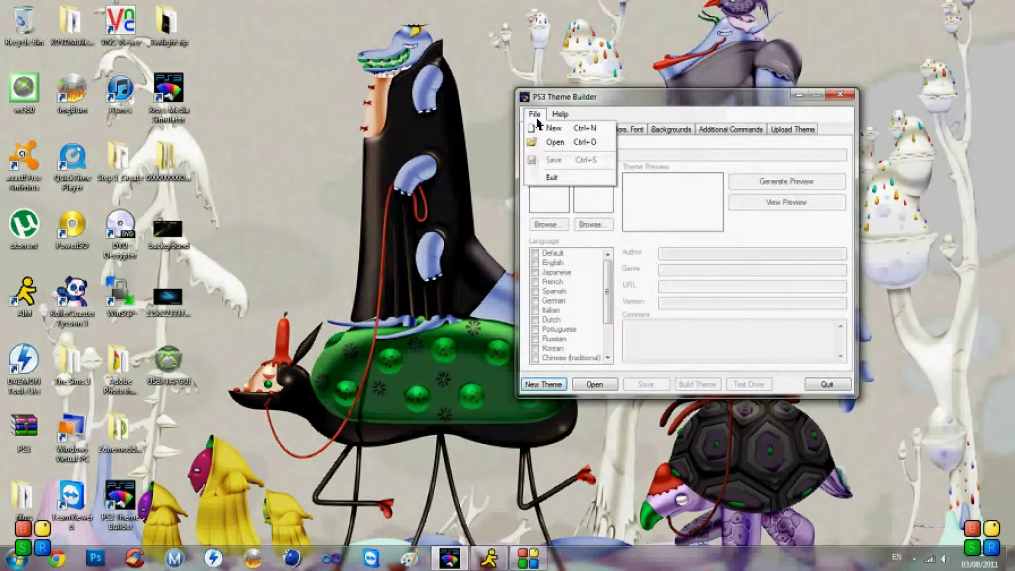
pyautogui.click(552, 127)
pyautogui.click(639, 242)
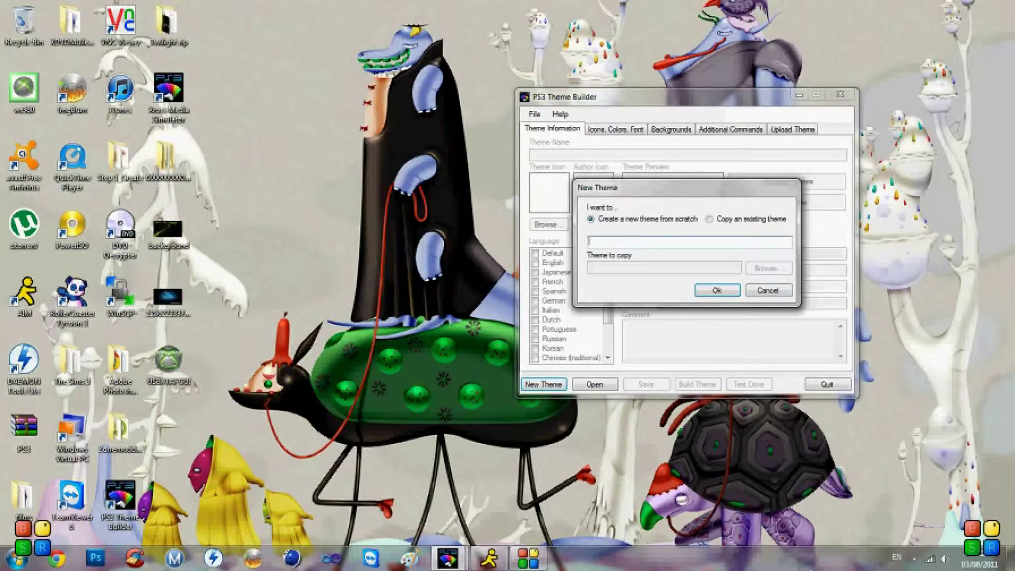
pyautogui.moveTo(489, 557)
pyautogui.write('You')
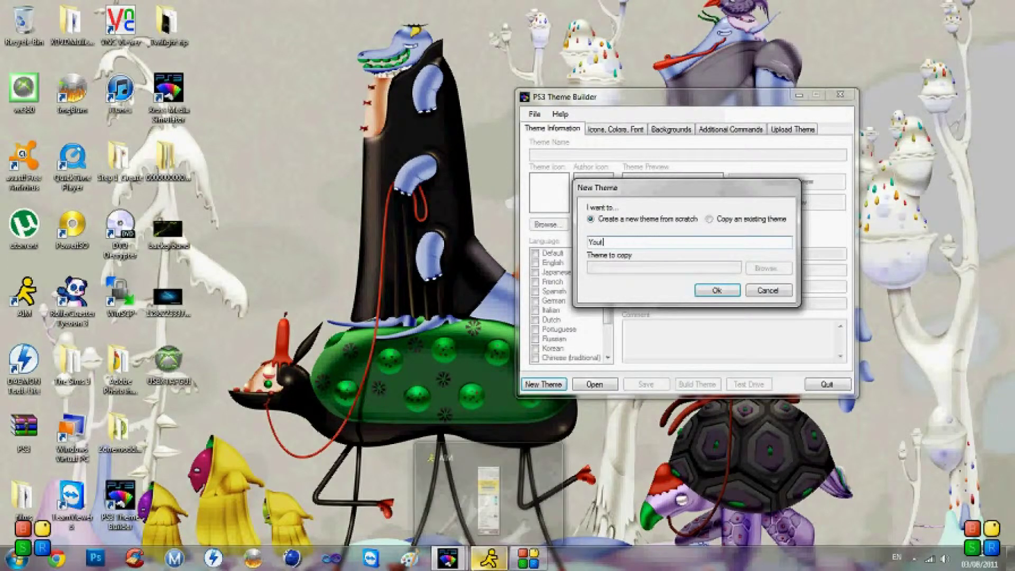
pyautogui.write('tube tutorial')
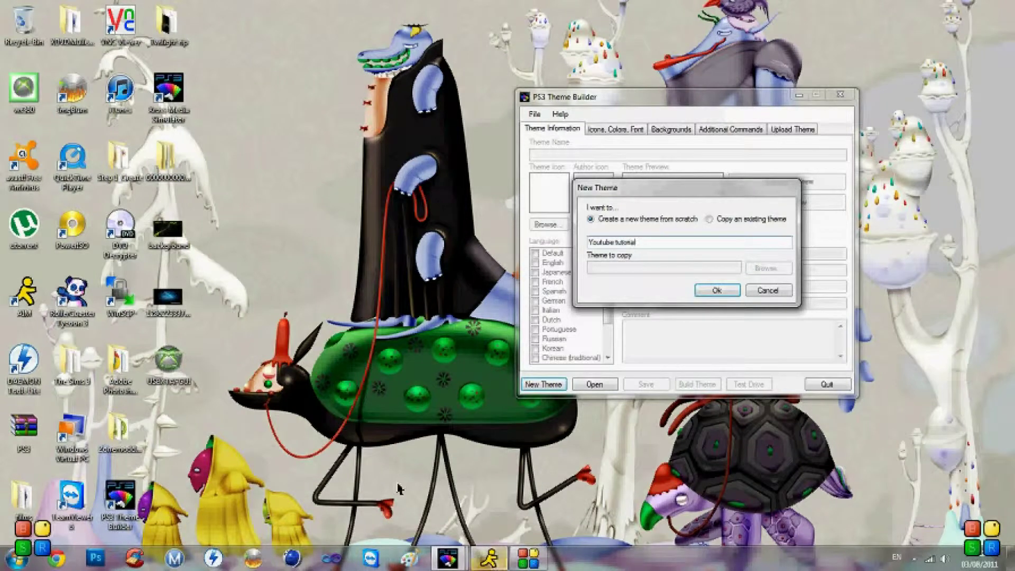
pyautogui.click(728, 291)
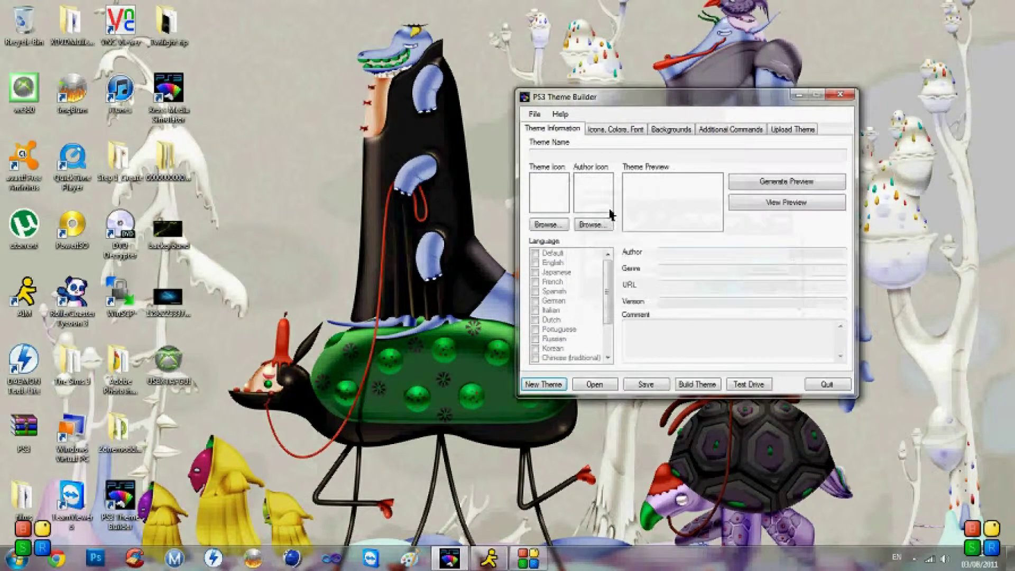
# Set the theme name to 'Youtube tutorial', fill in the author, and set genre to Modding
pyautogui.doubleClick(583, 159)
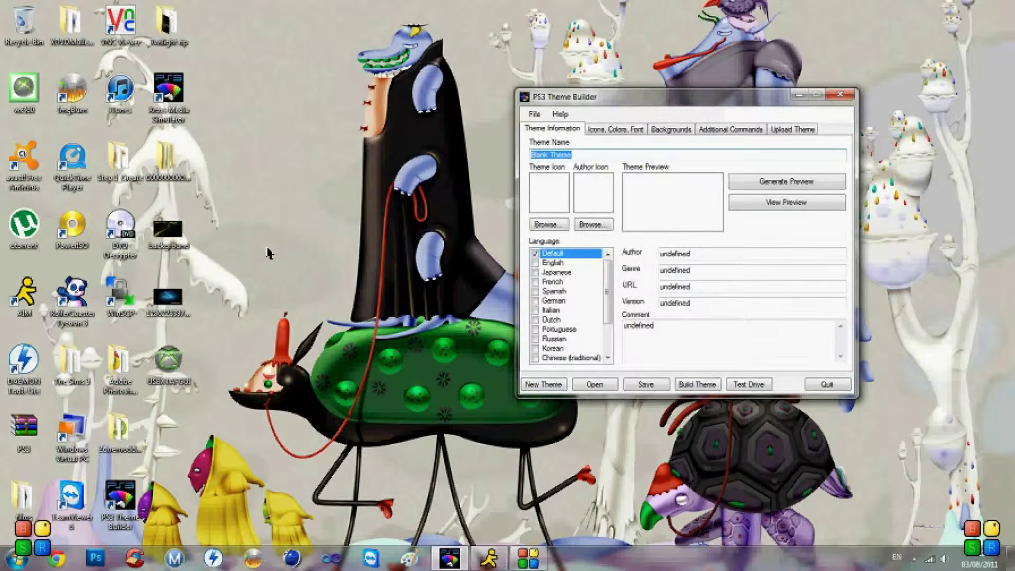
pyautogui.write('Youtube tutorial')
pyautogui.doubleClick(721, 253)
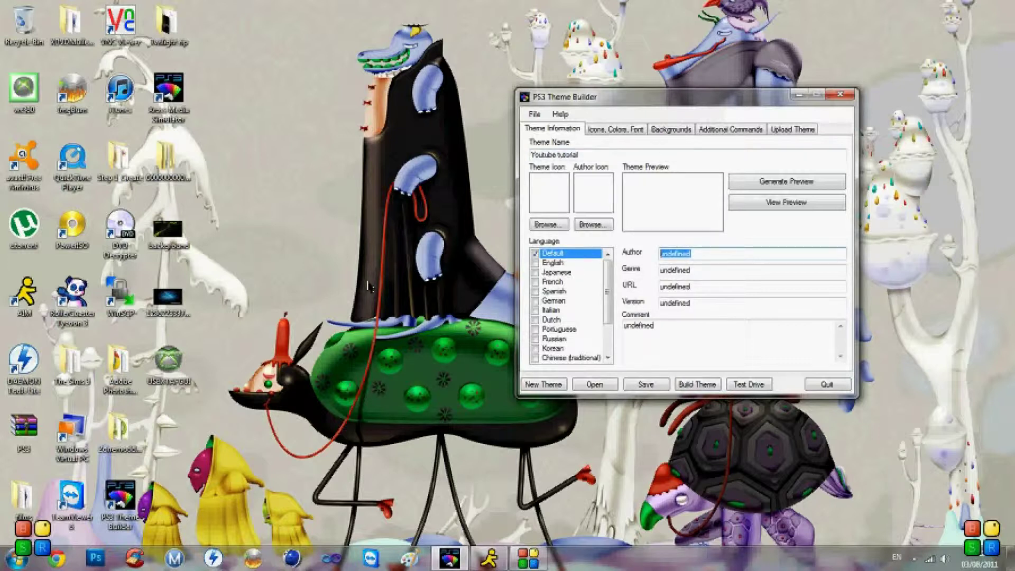
pyautogui.write('NightxViperx90')
pyautogui.doubleClick(698, 269)
pyautogui.write('Modding')
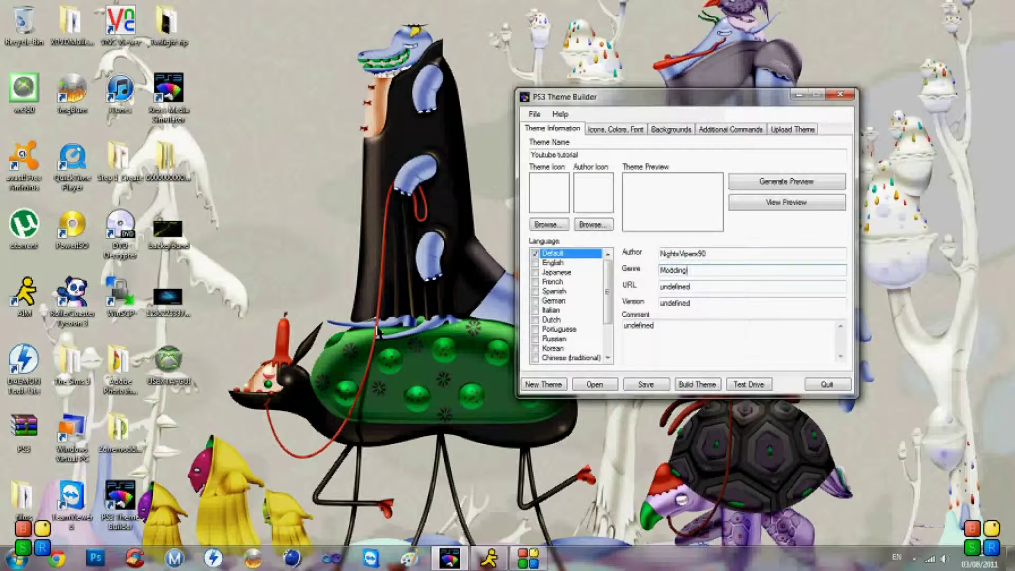
pyautogui.press('Tab')
pyautogui.write('htt')
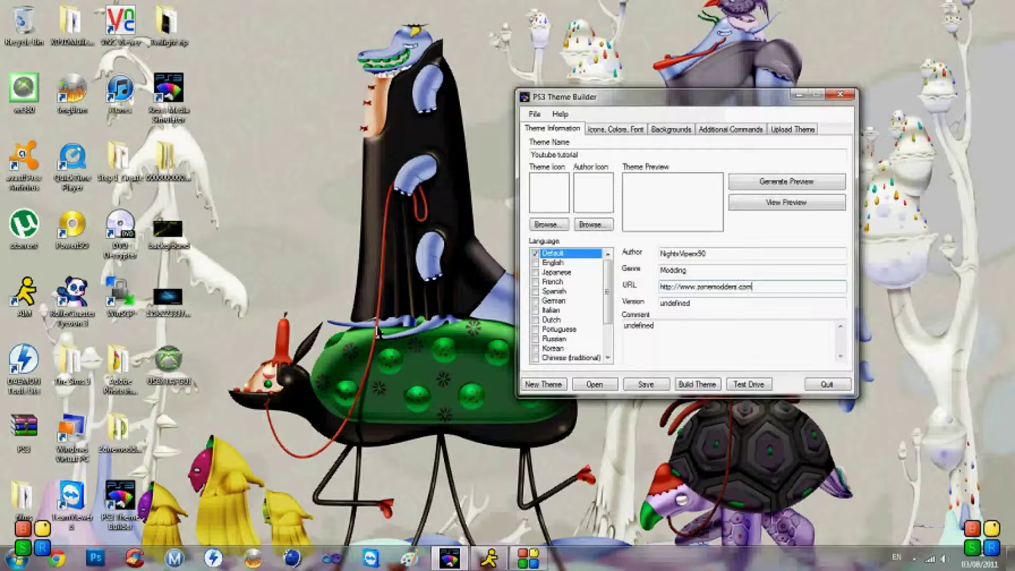
pyautogui.doubleClick(675, 304)
pyautogui.write('1')
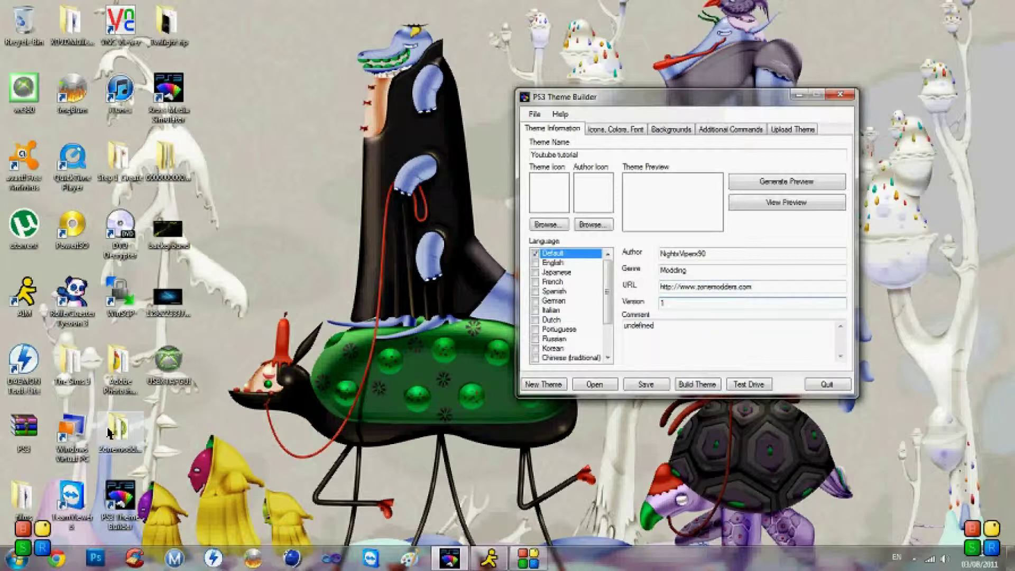
pyautogui.doubleClick(692, 329)
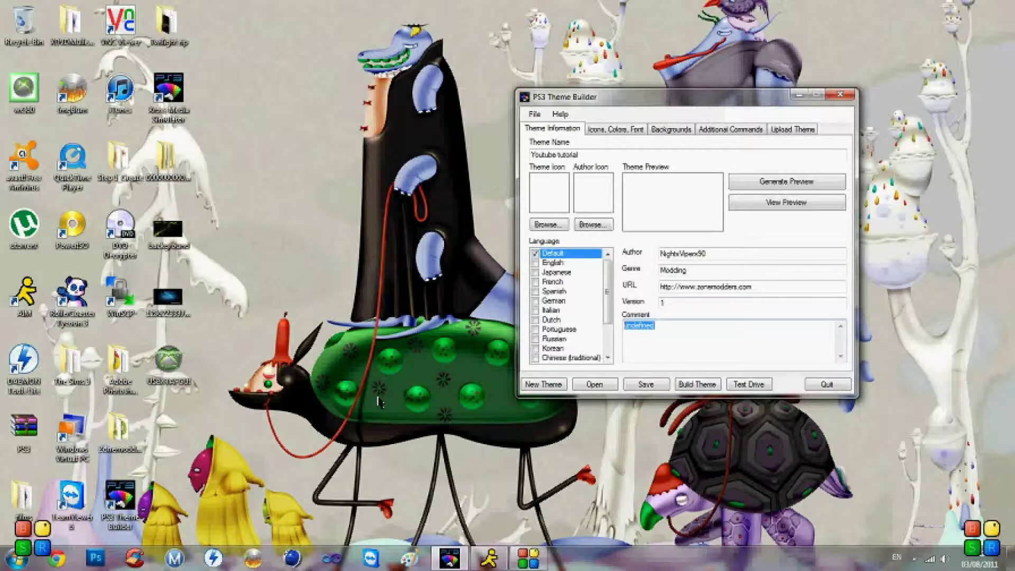
pyautogui.write('Youtube tut')
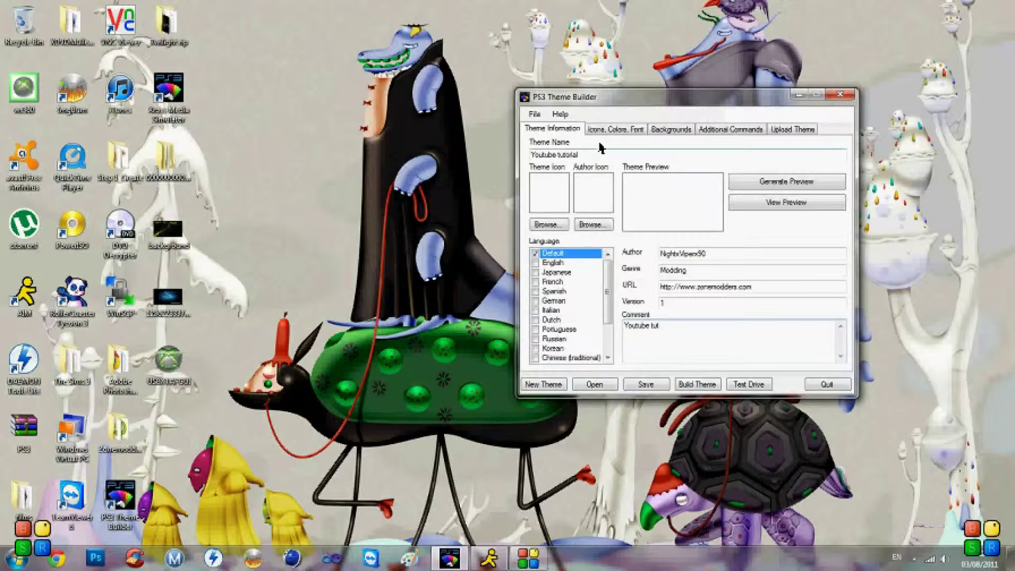
pyautogui.click(600, 133)
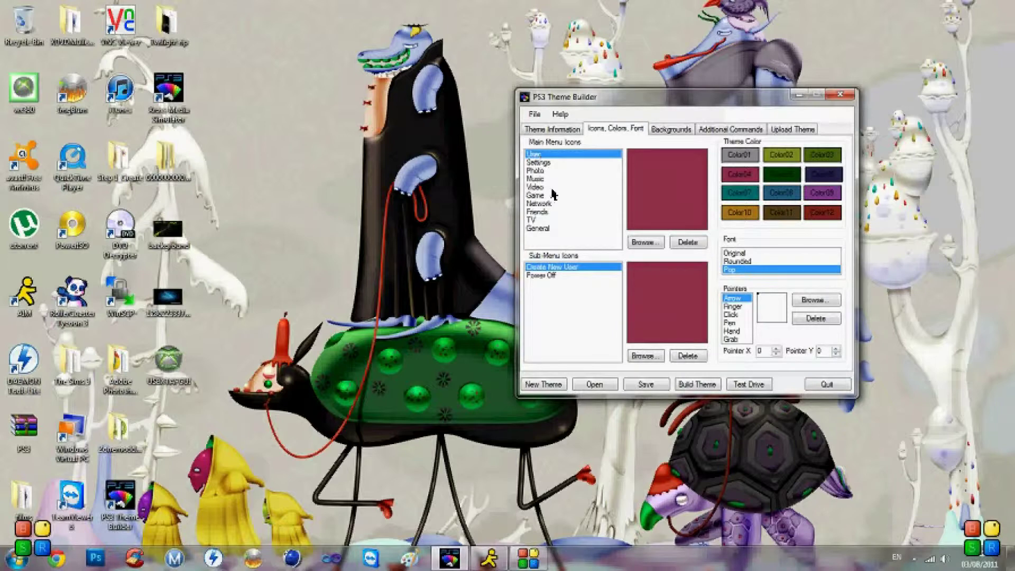
pyautogui.doubleClick(109, 159)
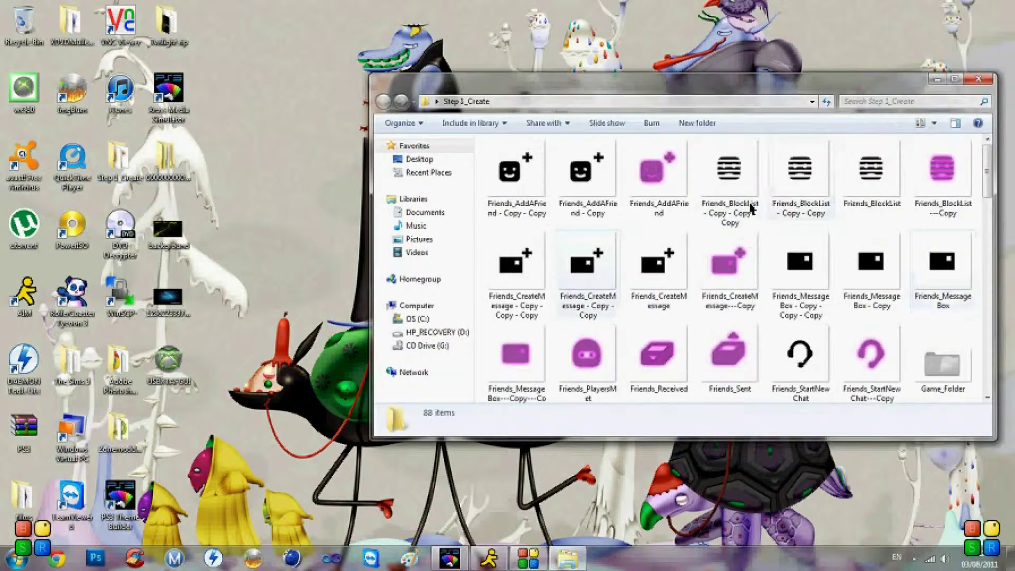
pyautogui.moveTo(989, 165); pyautogui.dragTo(997, 391)
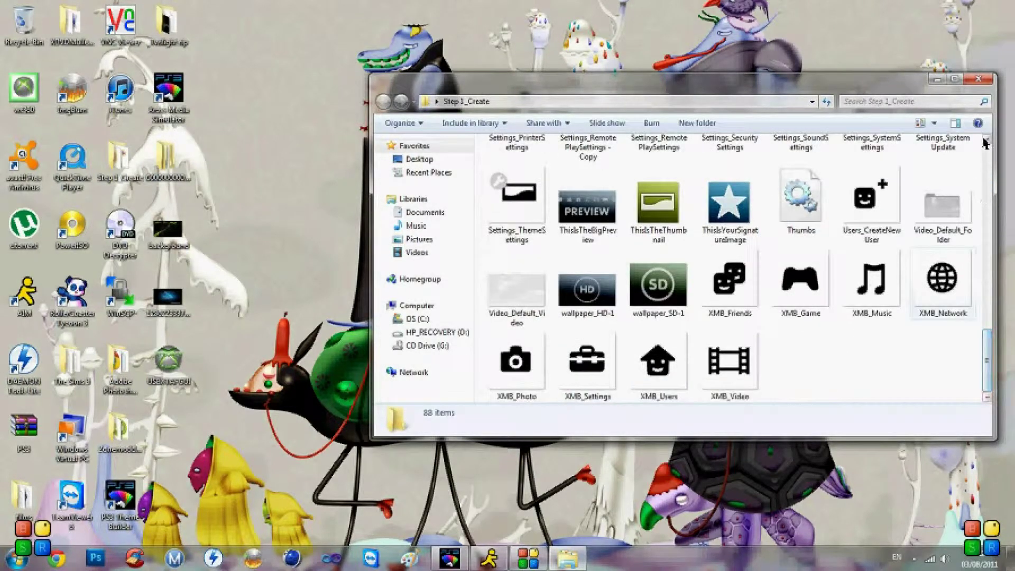
pyautogui.click(978, 80)
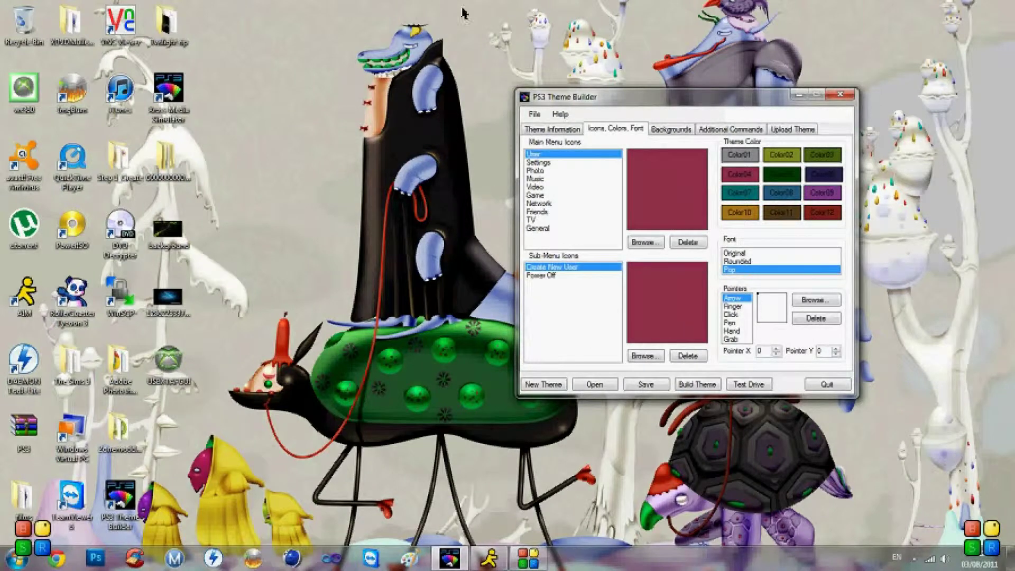
pyautogui.doubleClick(119, 161)
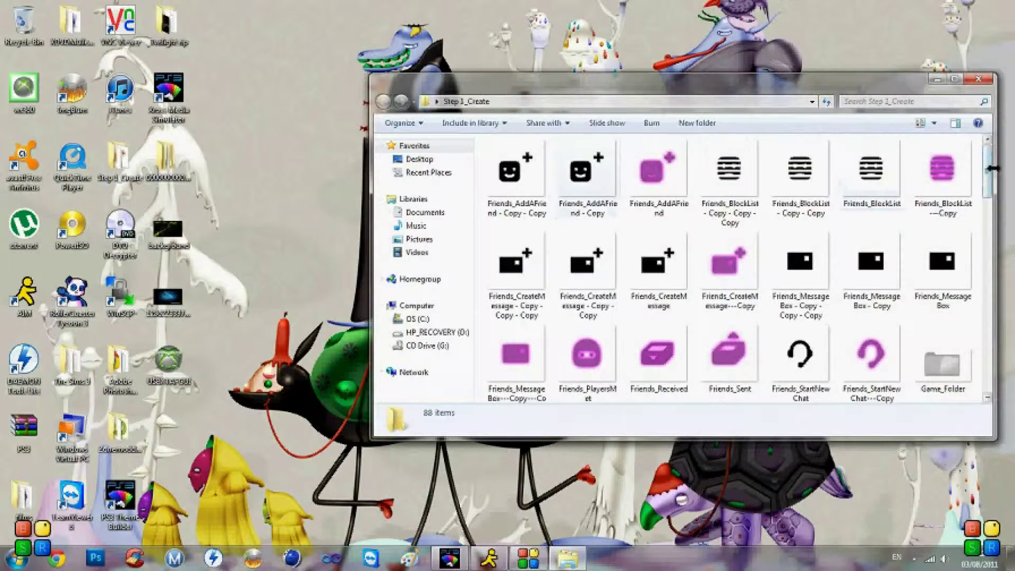
pyautogui.moveTo(986, 177); pyautogui.dragTo(997, 353)
pyautogui.click(977, 80)
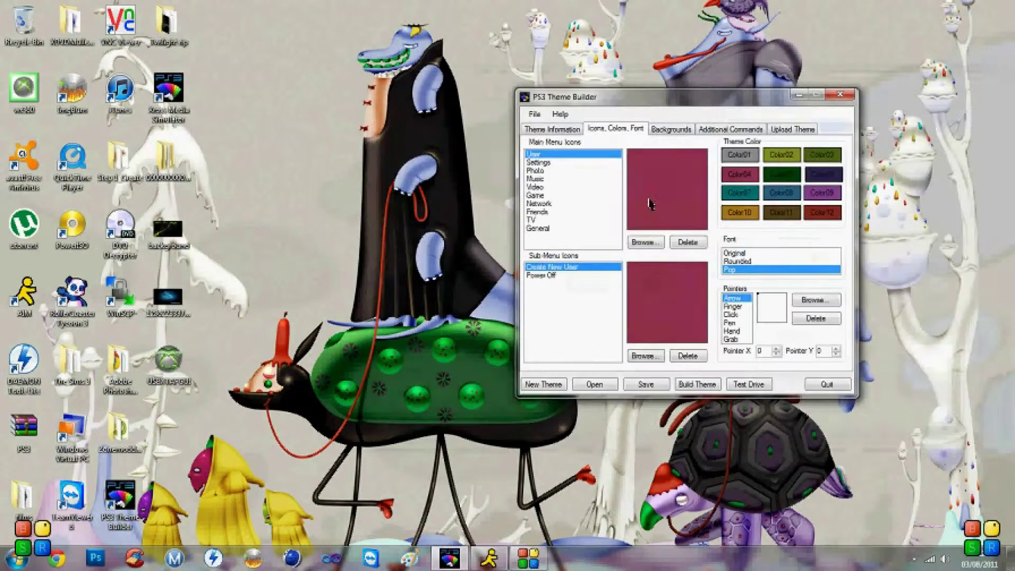
pyautogui.doubleClick(118, 431)
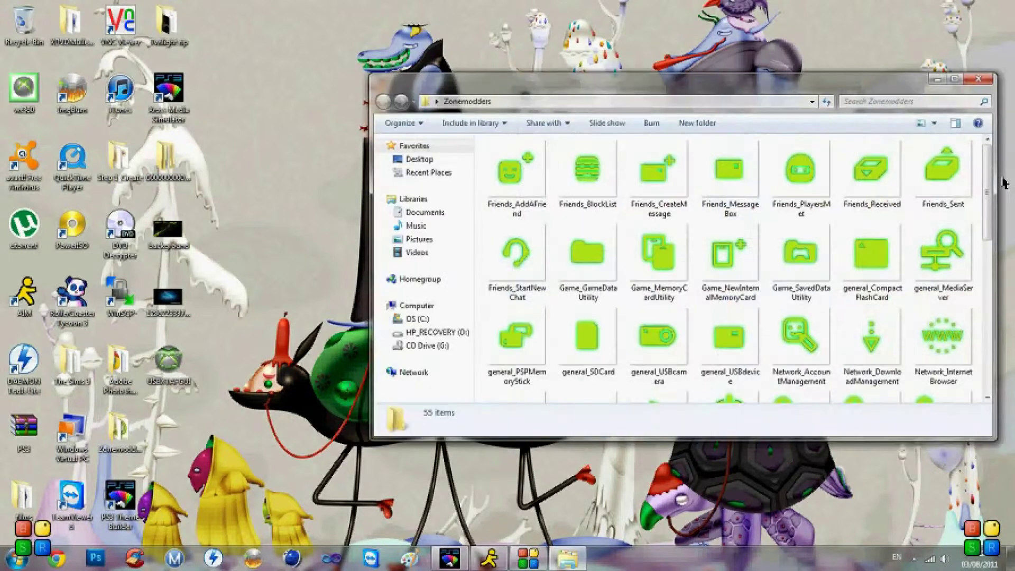
pyautogui.moveTo(1004, 183); pyautogui.dragTo(1006, 338)
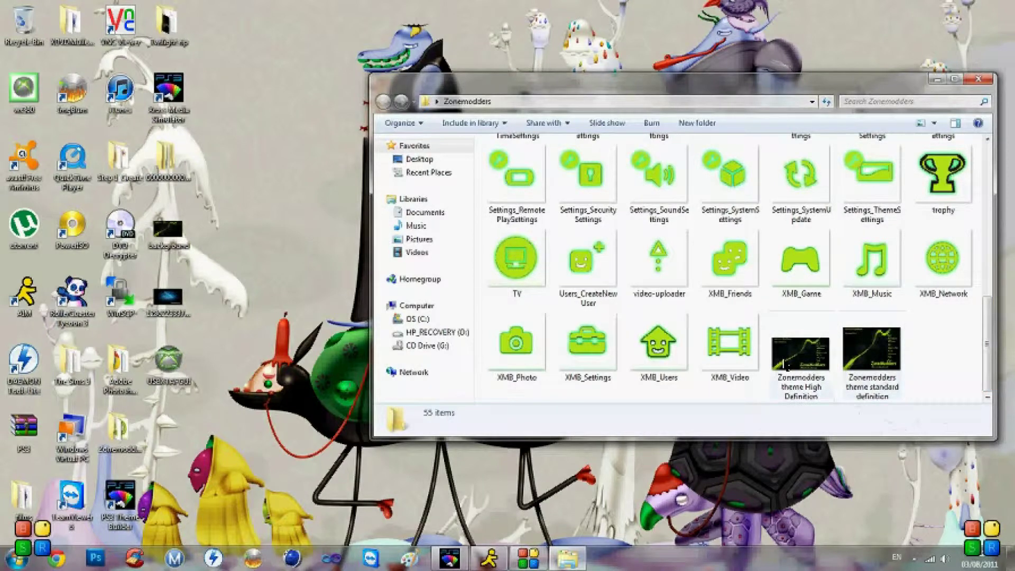
pyautogui.click(977, 79)
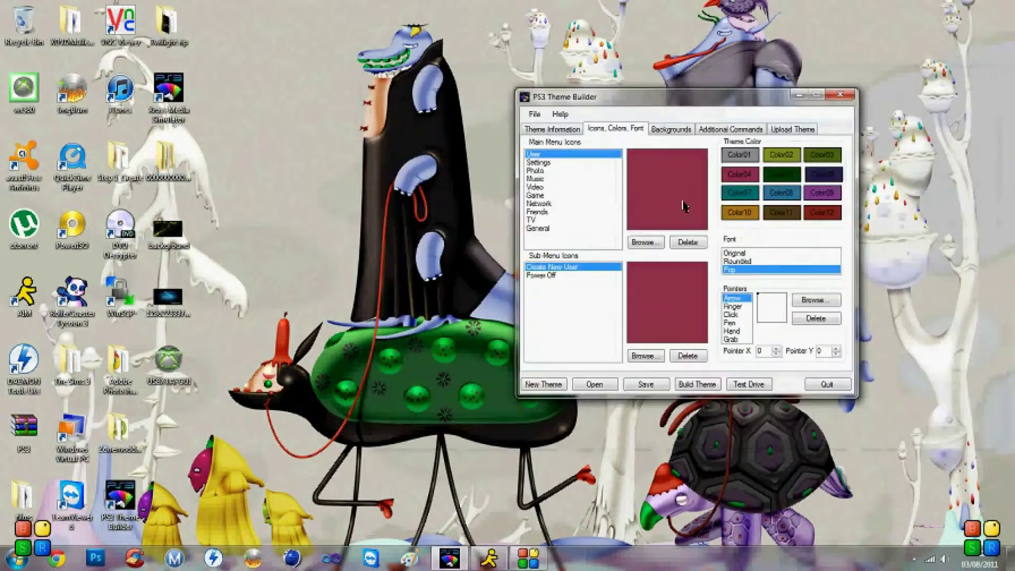
pyautogui.click(644, 245)
# Load XMB_Users from the Zonemodders folder as the User menu icon
pyautogui.scroll(-5, 995, 307)
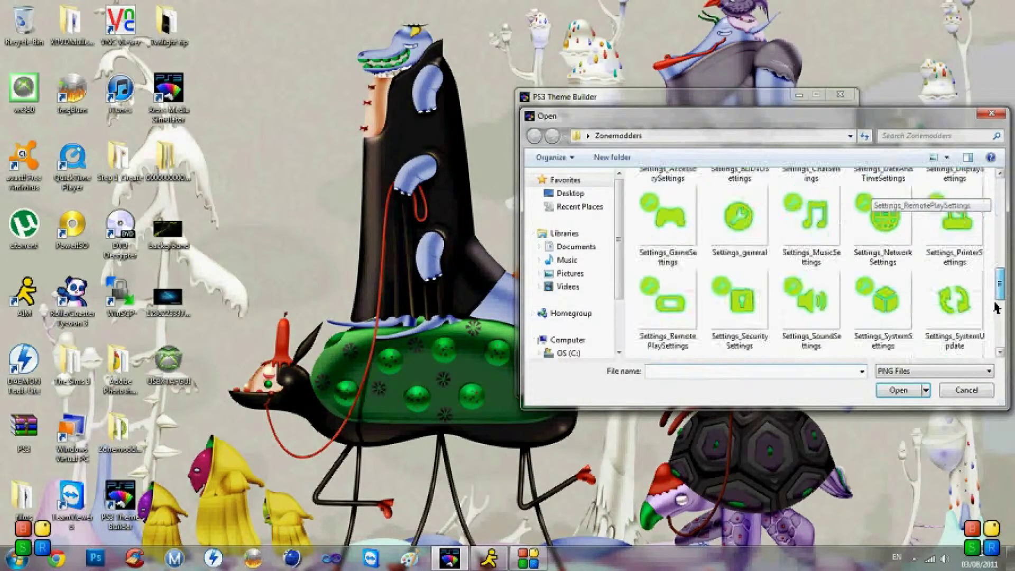
pyautogui.scroll(-3, 995, 308)
pyautogui.click(743, 317)
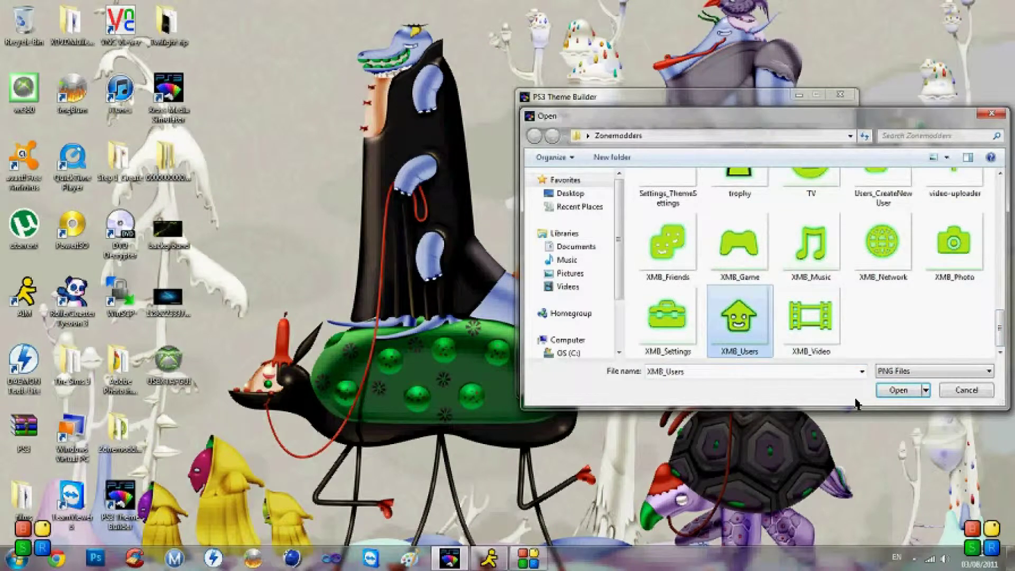
pyautogui.click(894, 394)
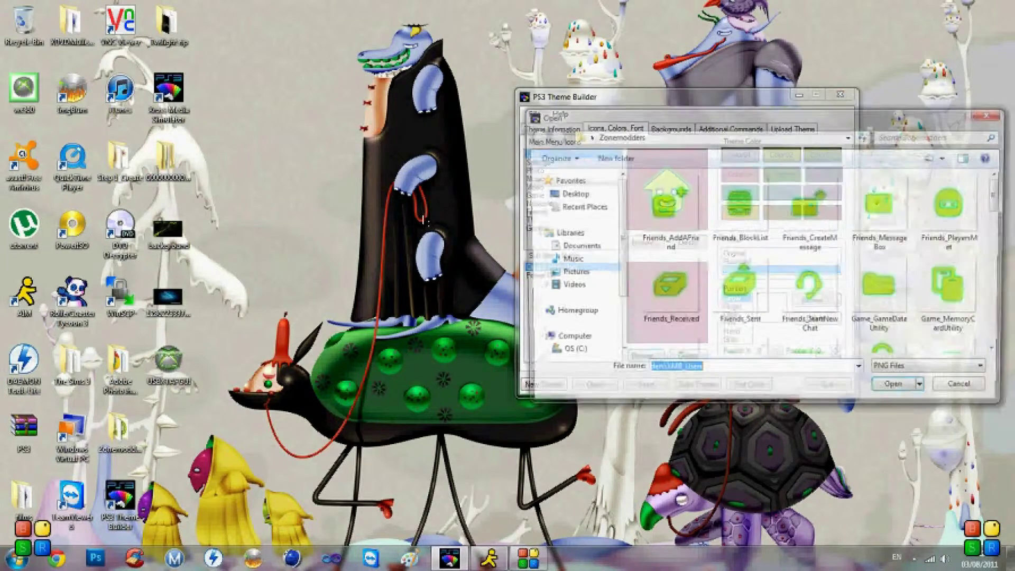
# Set the Create New User sub-menu icon to Users_CreateNewUser
pyautogui.scroll(-10, 925, 190)
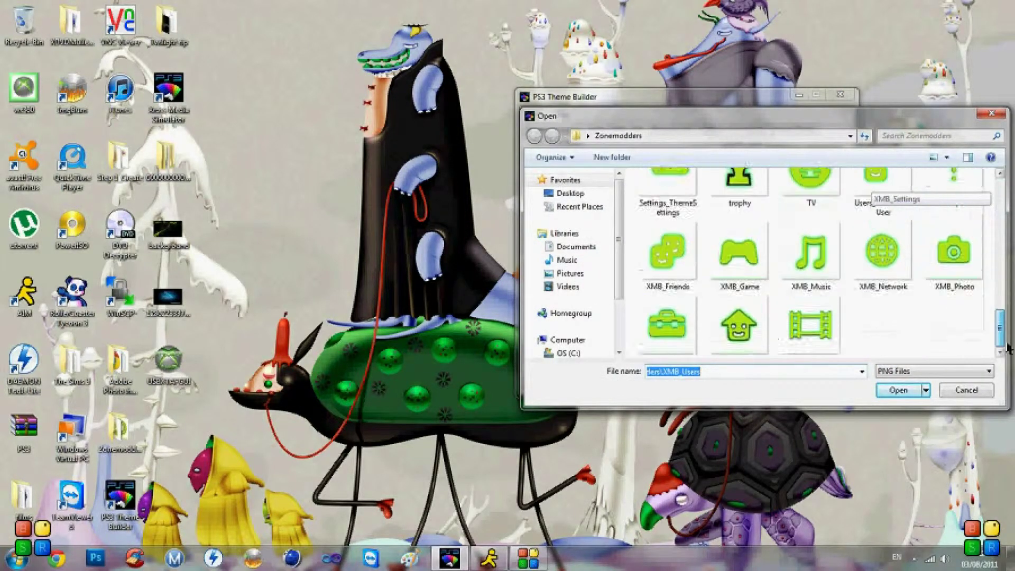
pyautogui.scroll(3, 1002, 338)
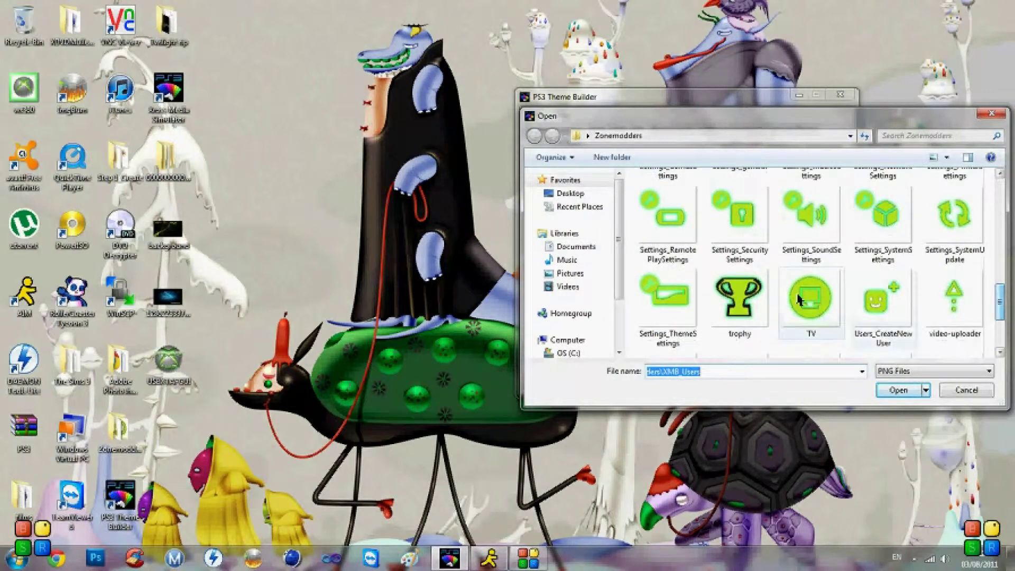
pyautogui.click(880, 304)
pyautogui.doubleClick(878, 330)
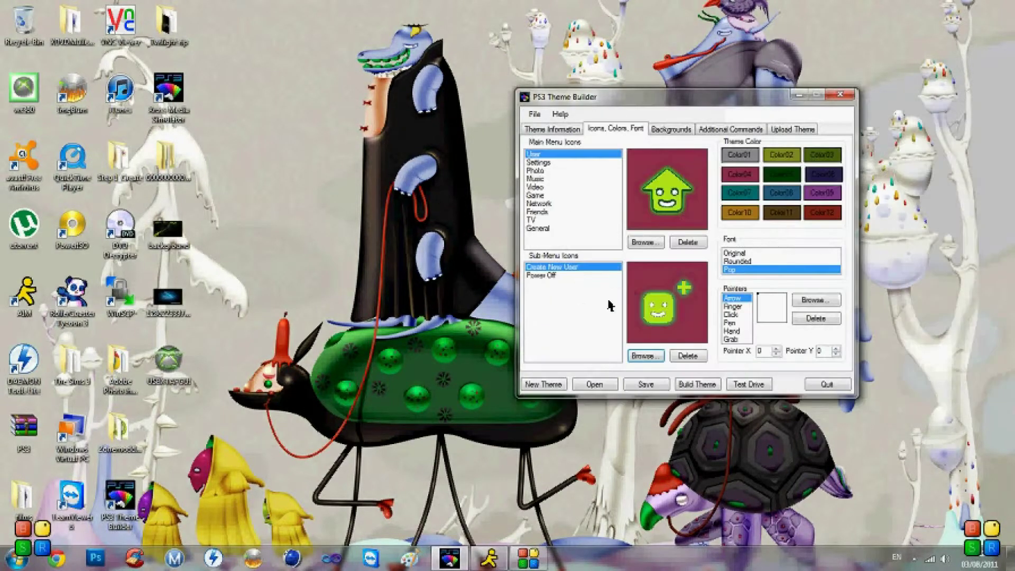
# Set the Power Off sub-menu icon to power_standby
pyautogui.click(544, 275)
pyautogui.click(645, 356)
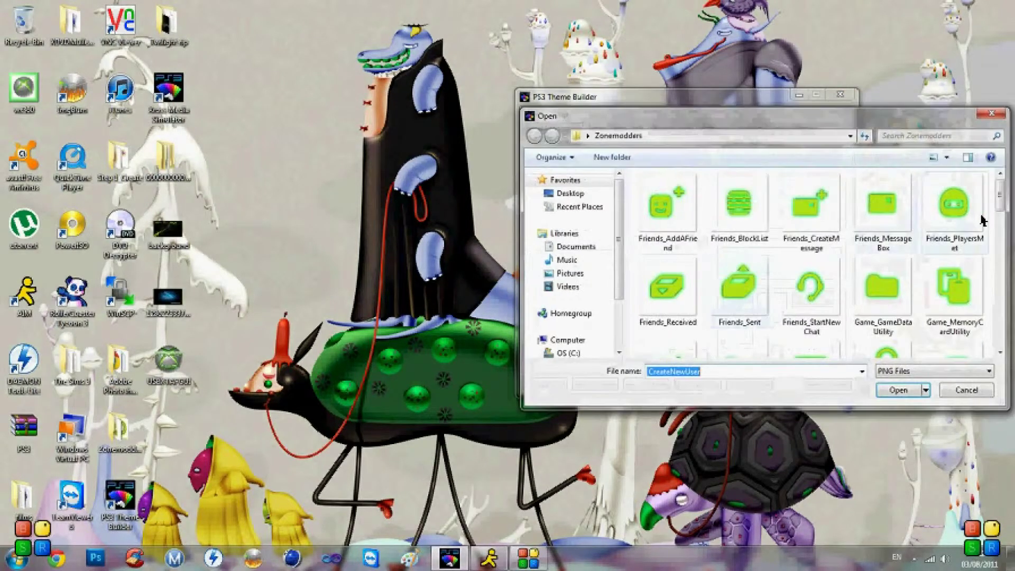
pyautogui.scroll(-5, 999, 204)
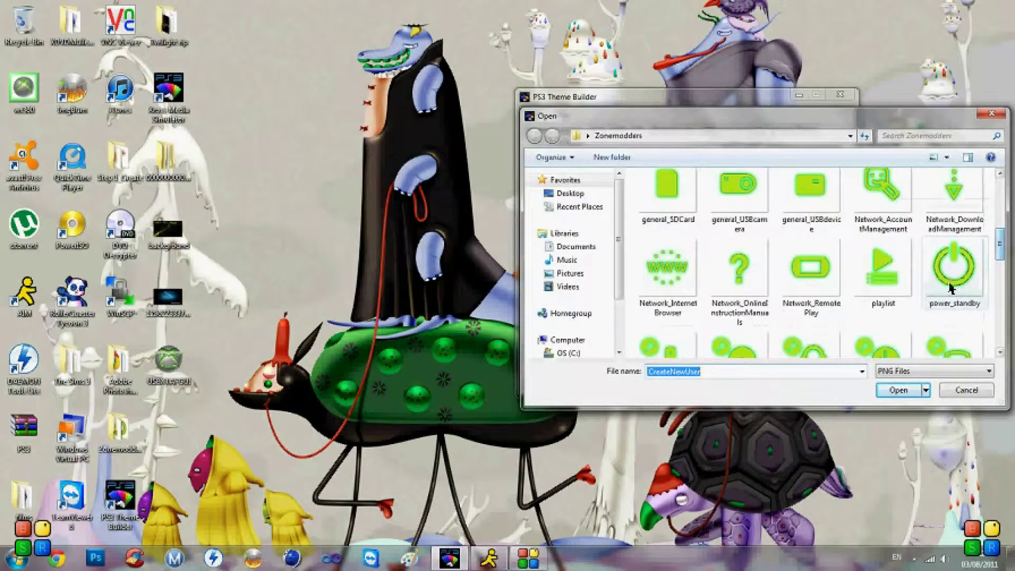
pyautogui.click(954, 270)
pyautogui.click(899, 390)
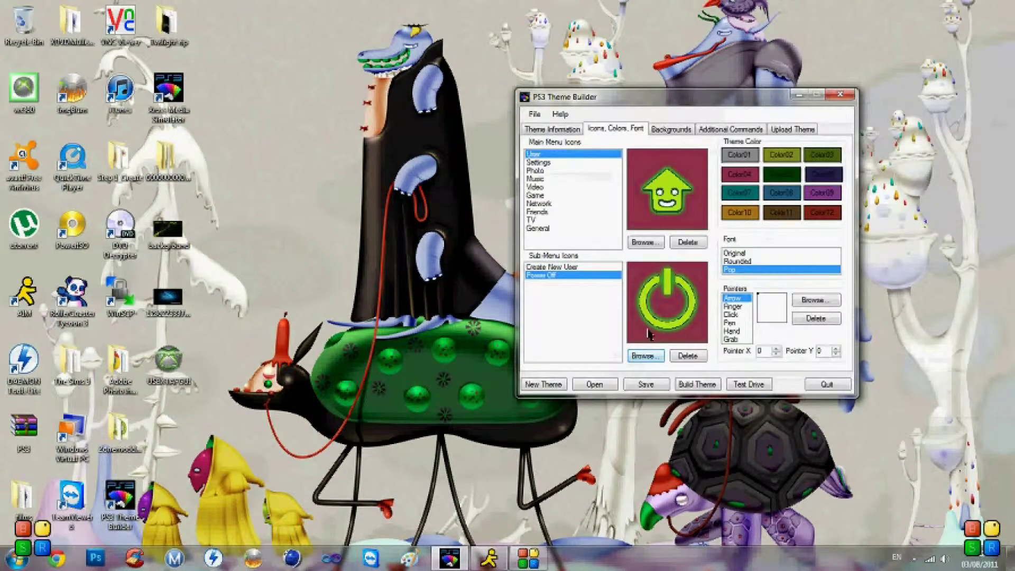
# Compare the Create New User and Power Off icons, then select the Game menu item
pyautogui.click(580, 268)
pyautogui.click(577, 275)
pyautogui.click(575, 268)
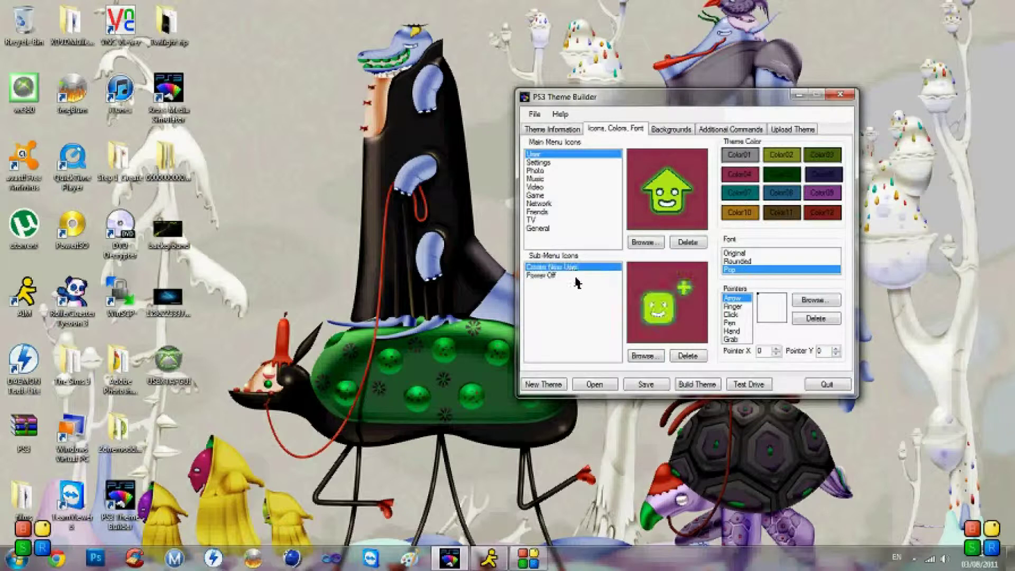
pyautogui.click(574, 276)
pyautogui.click(572, 268)
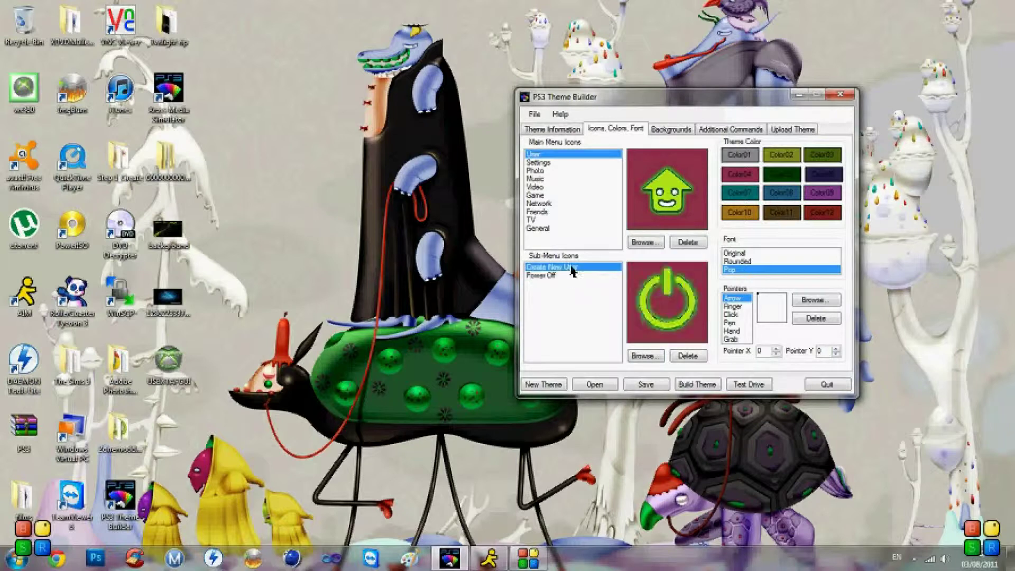
pyautogui.click(541, 197)
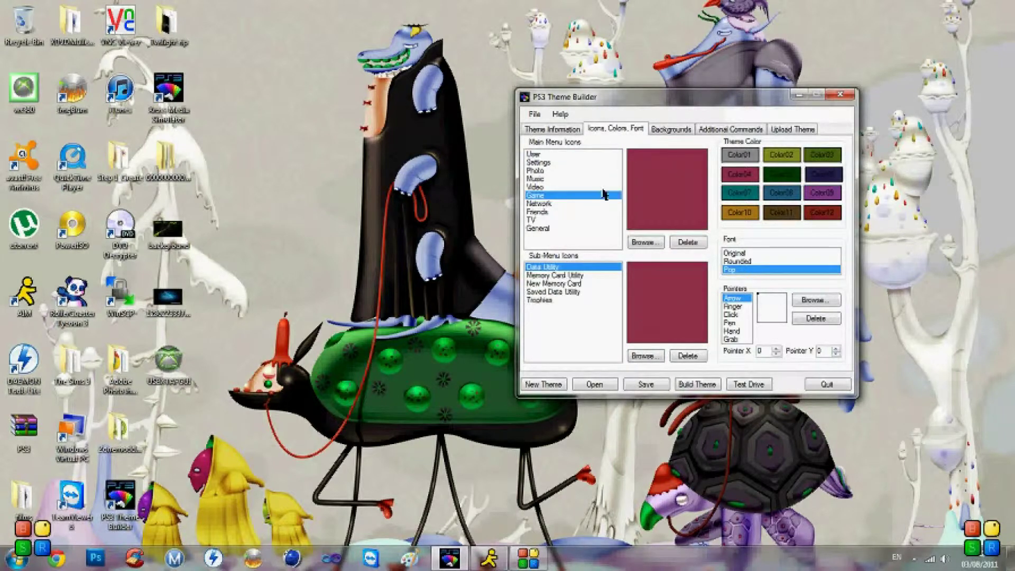
# Set the Game menu icon to the green XMB_Game controller image
pyautogui.click(646, 242)
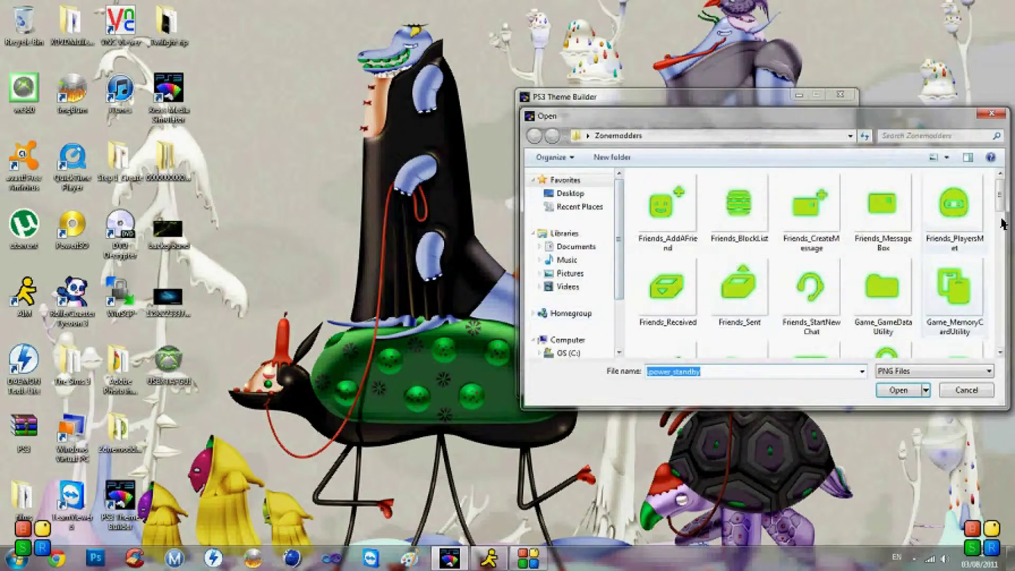
pyautogui.scroll(-1, 1003, 248)
pyautogui.scroll(-4, 1003, 247)
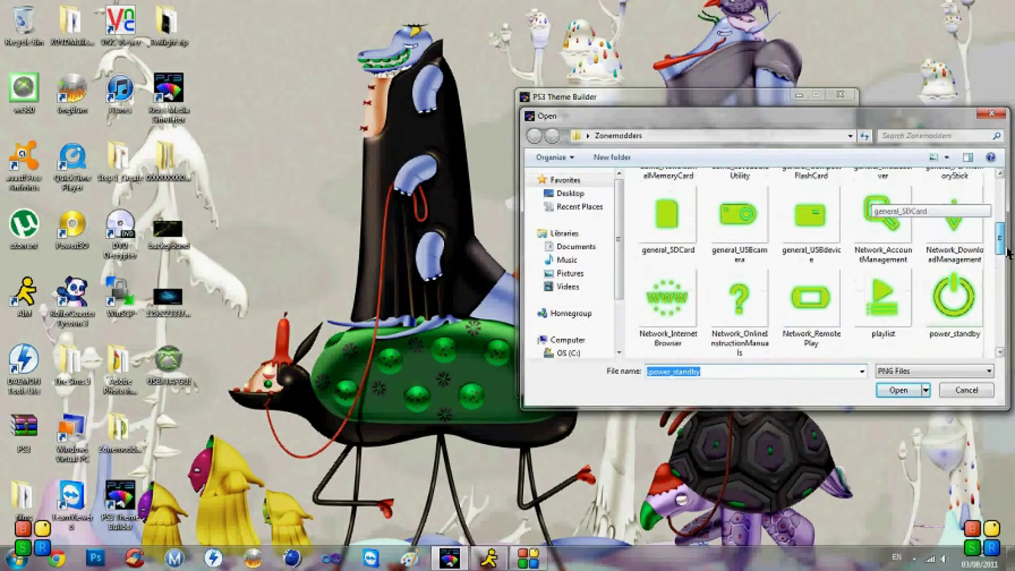
pyautogui.scroll(-5, 1003, 283)
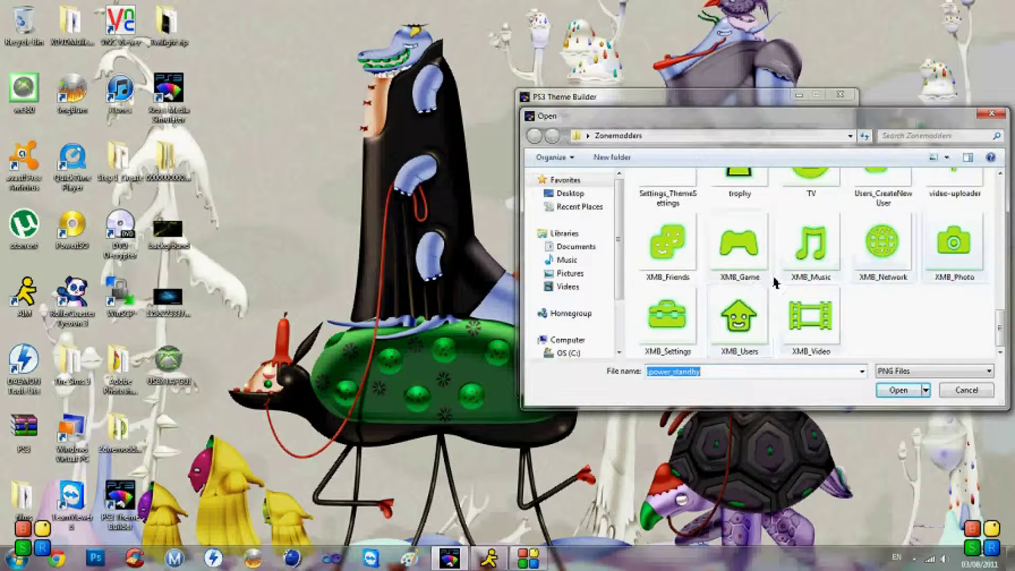
pyautogui.click(751, 265)
pyautogui.click(898, 389)
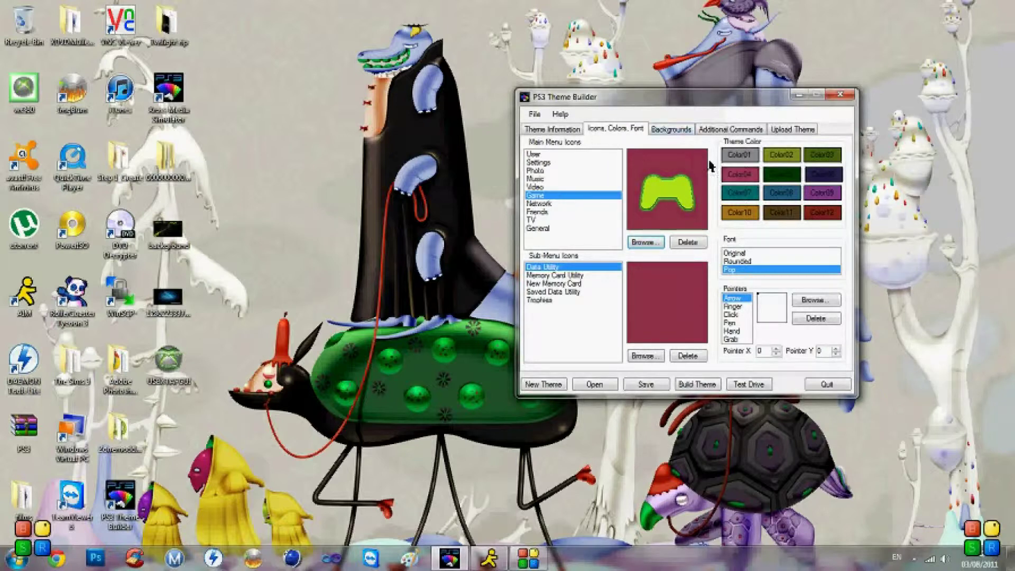
# Try the grey theme colour, settle on maroon (Color04), and return to Theme Information
pyautogui.click(673, 133)
pyautogui.click(631, 133)
pyautogui.click(740, 157)
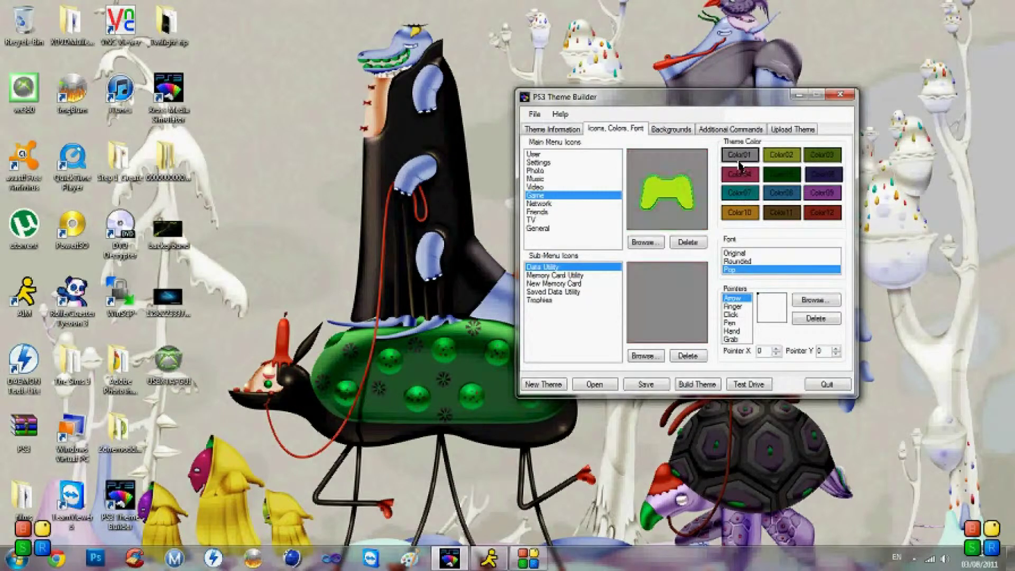
pyautogui.click(740, 176)
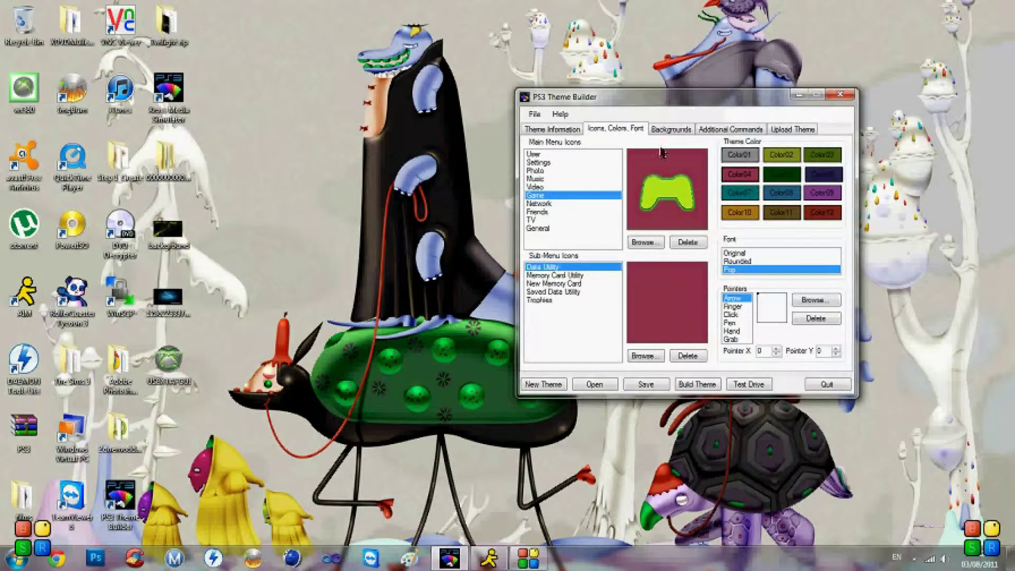
pyautogui.click(671, 129)
pyautogui.click(549, 131)
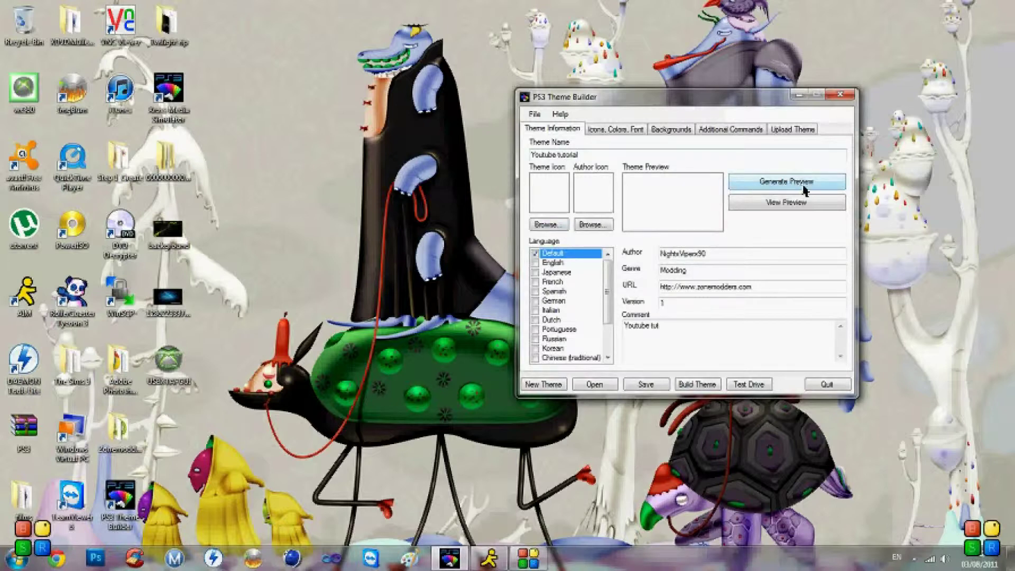
pyautogui.click(783, 183)
pyautogui.click(515, 194)
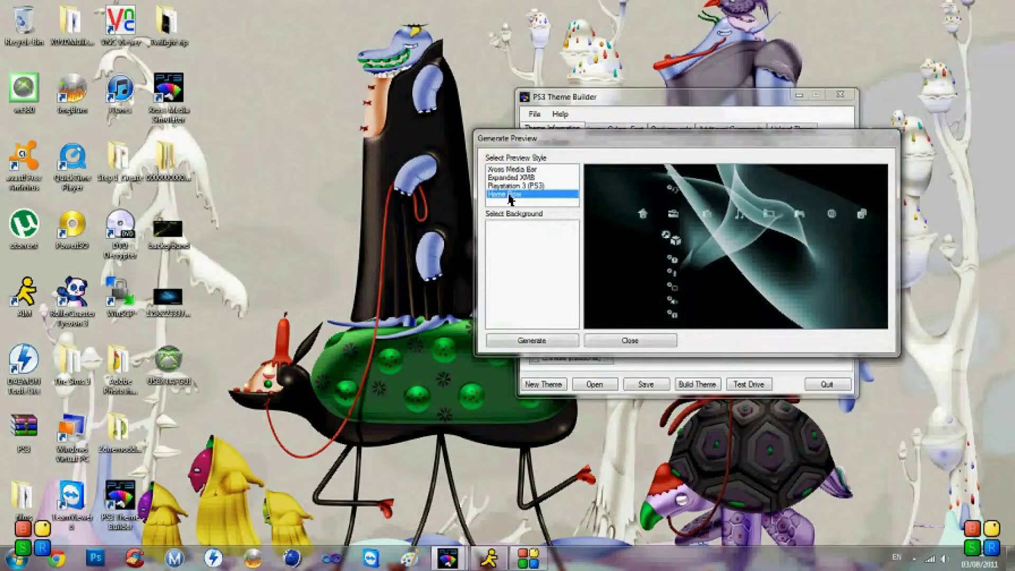
pyautogui.click(552, 341)
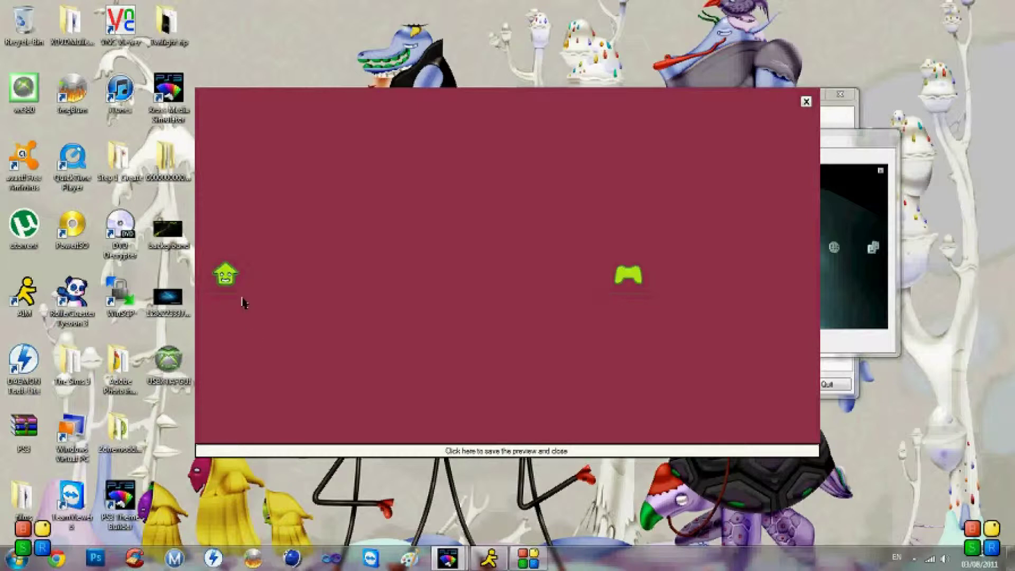
pyautogui.click(805, 102)
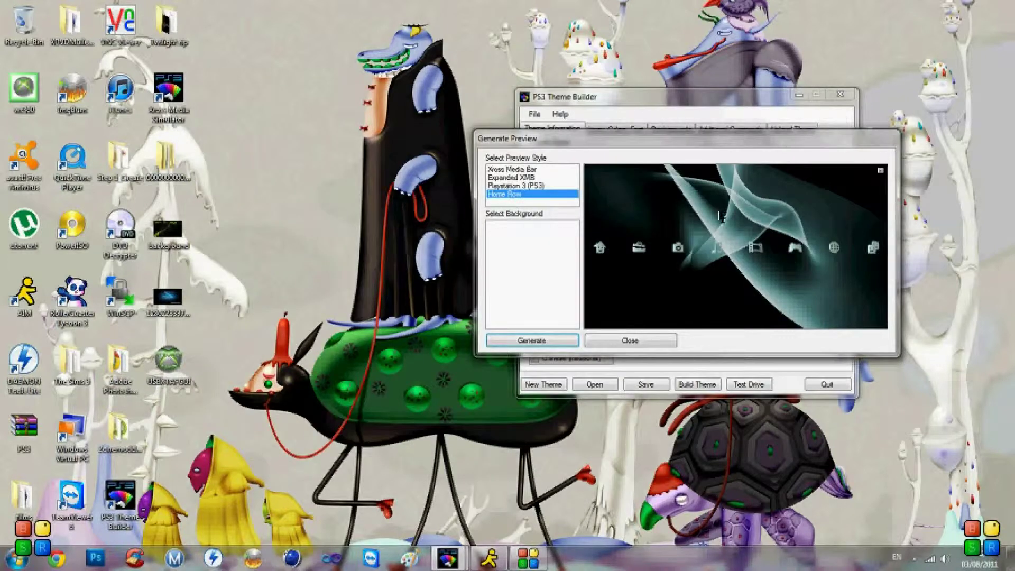
pyautogui.click(648, 343)
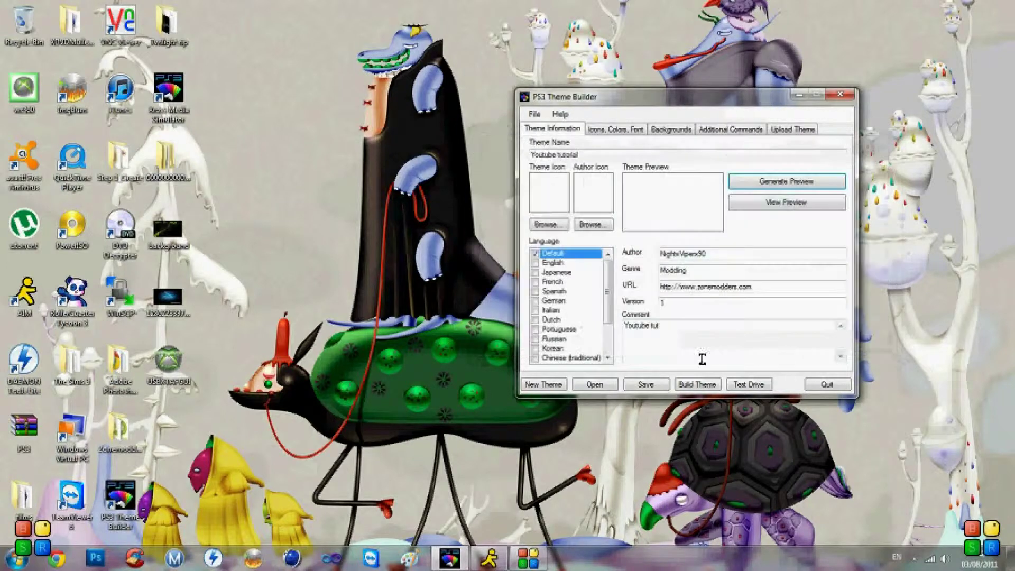
# Switch to the Backgrounds page, which has no HD or SD set loaded yet
pyautogui.click(681, 130)
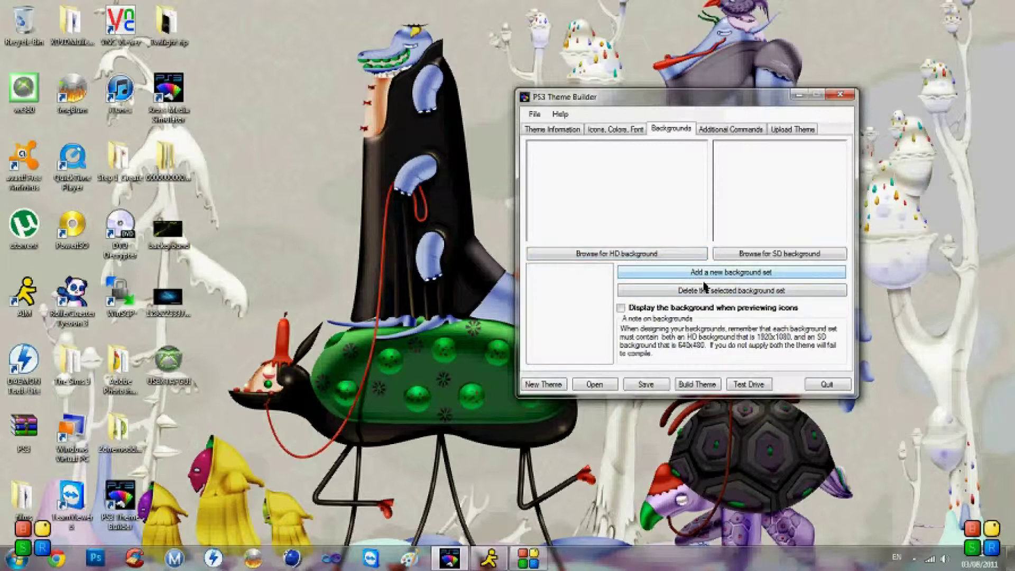
# Add background set 1 using the Zonemodders High Definition image for HD and standard definition image for SD
pyautogui.click(775, 273)
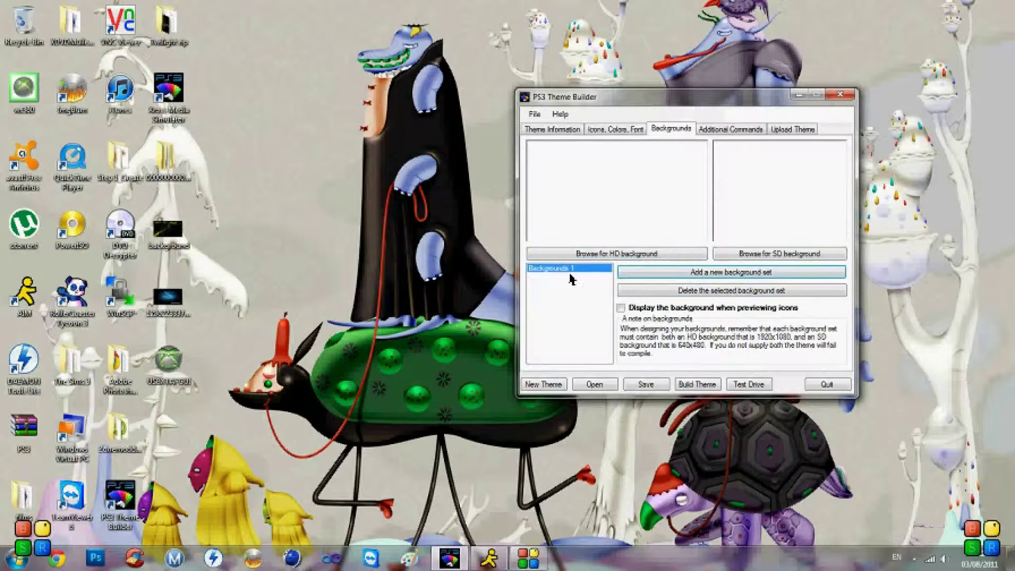
pyautogui.click(611, 255)
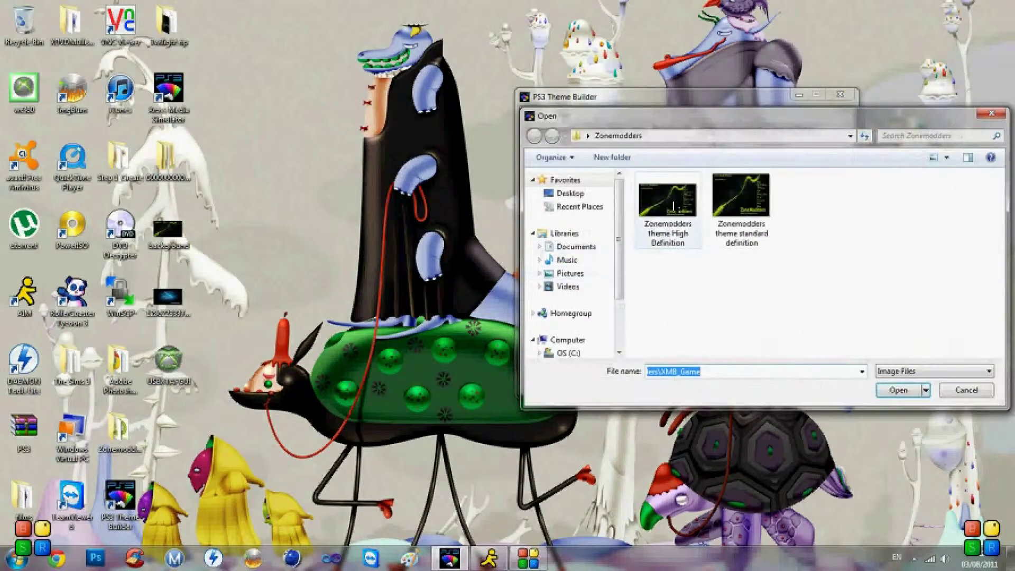
pyautogui.click(657, 207)
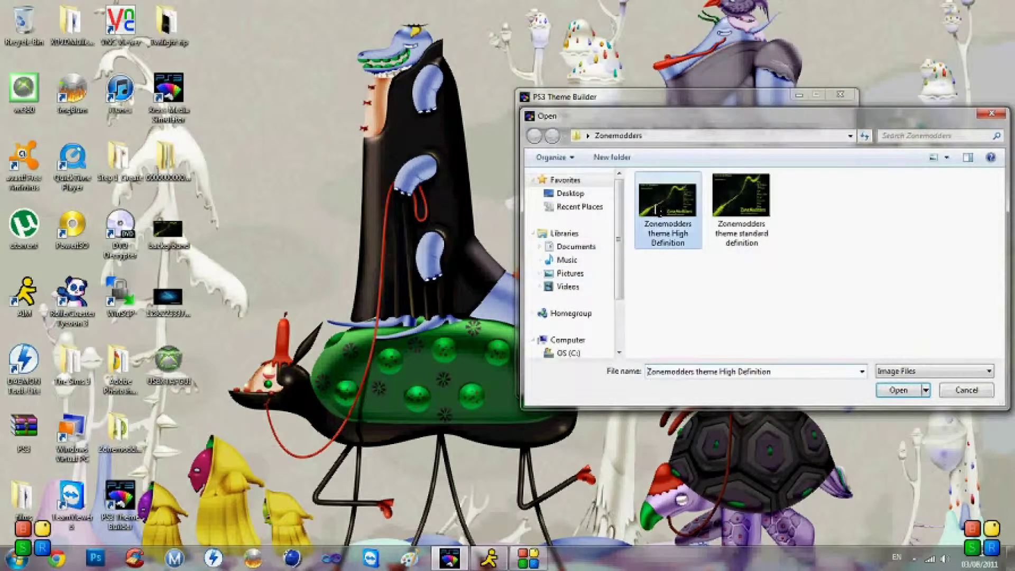
pyautogui.click(899, 391)
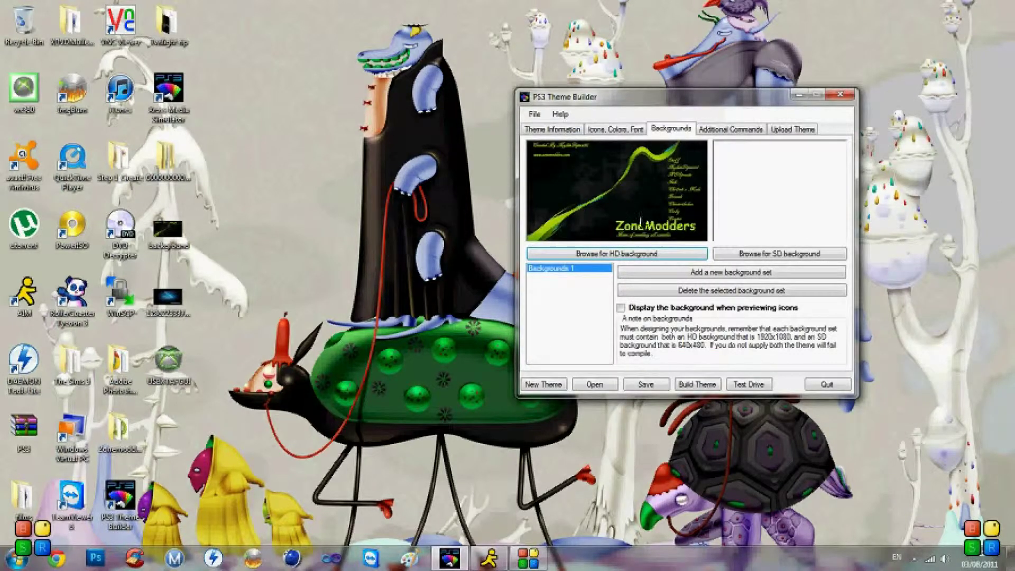
pyautogui.click(779, 254)
pyautogui.click(741, 209)
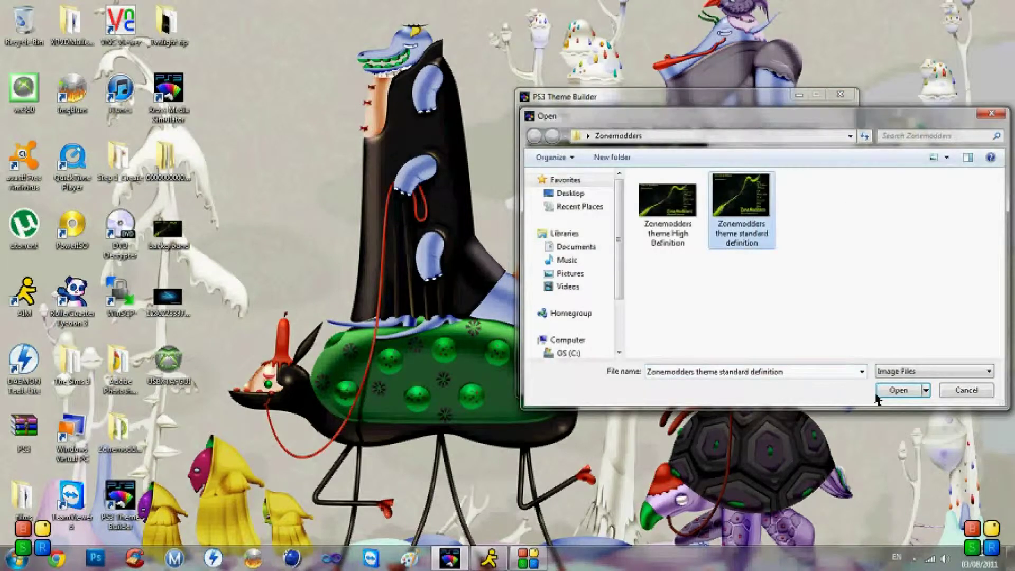
pyautogui.click(888, 391)
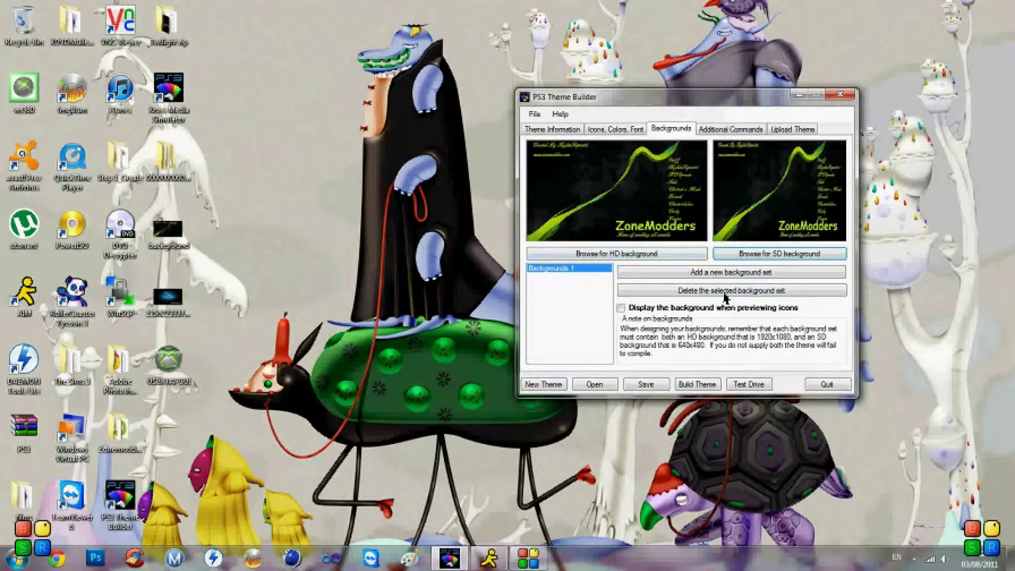
# Generate a Home Row preview over the ZoneModders background, then close the preview and generator
pyautogui.click(542, 129)
pyautogui.click(761, 182)
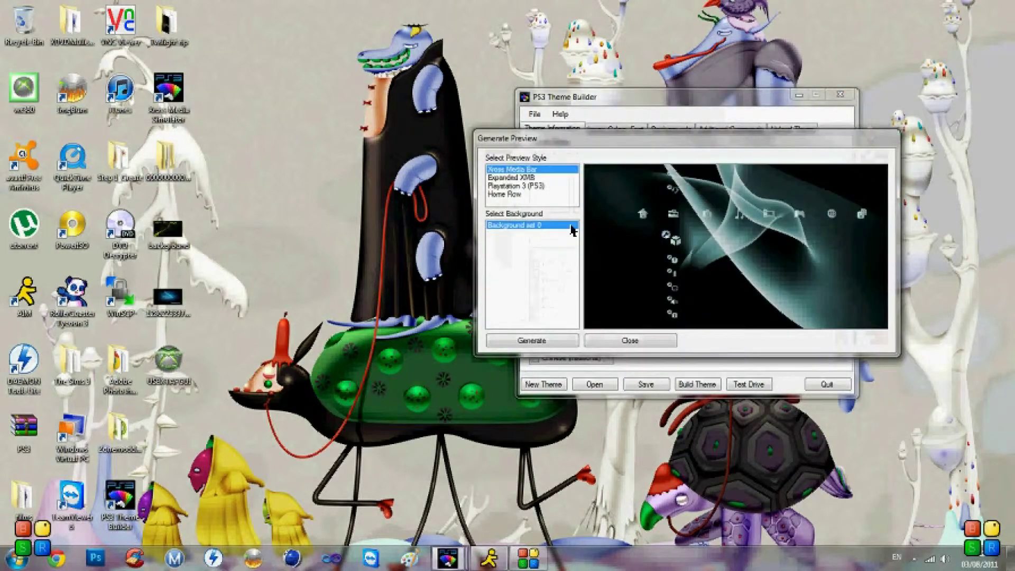
pyautogui.click(526, 194)
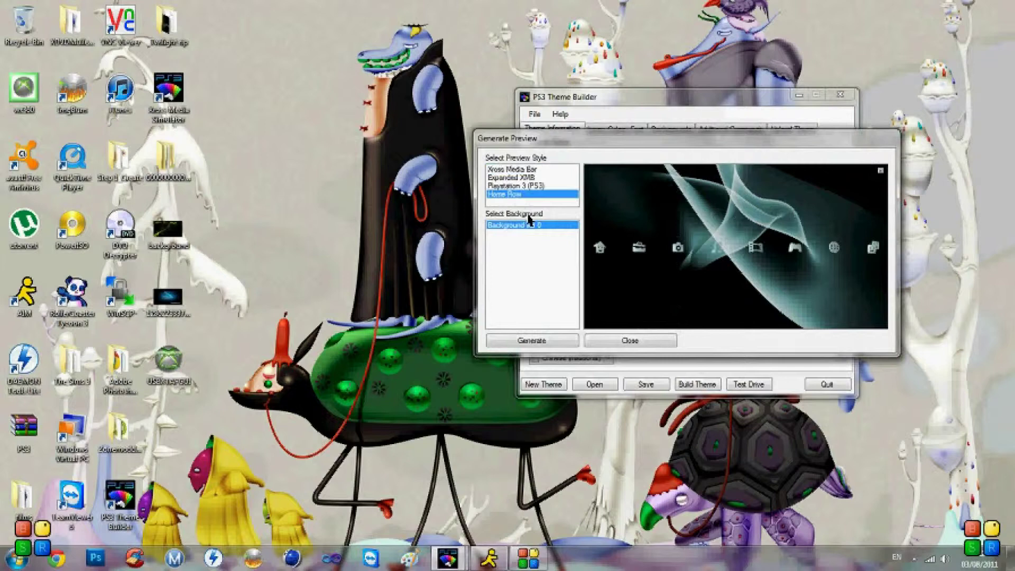
pyautogui.click(555, 341)
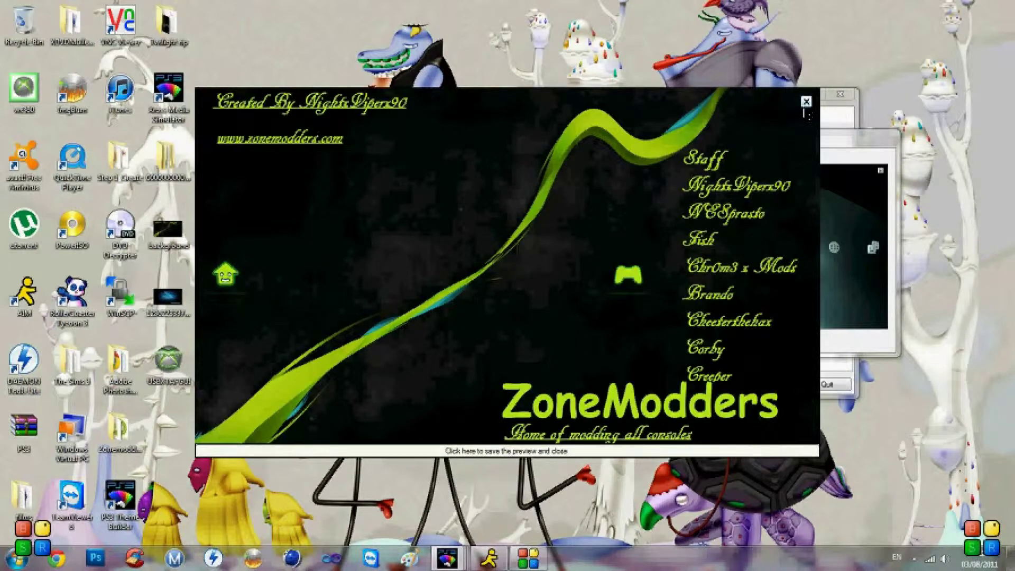
pyautogui.click(807, 102)
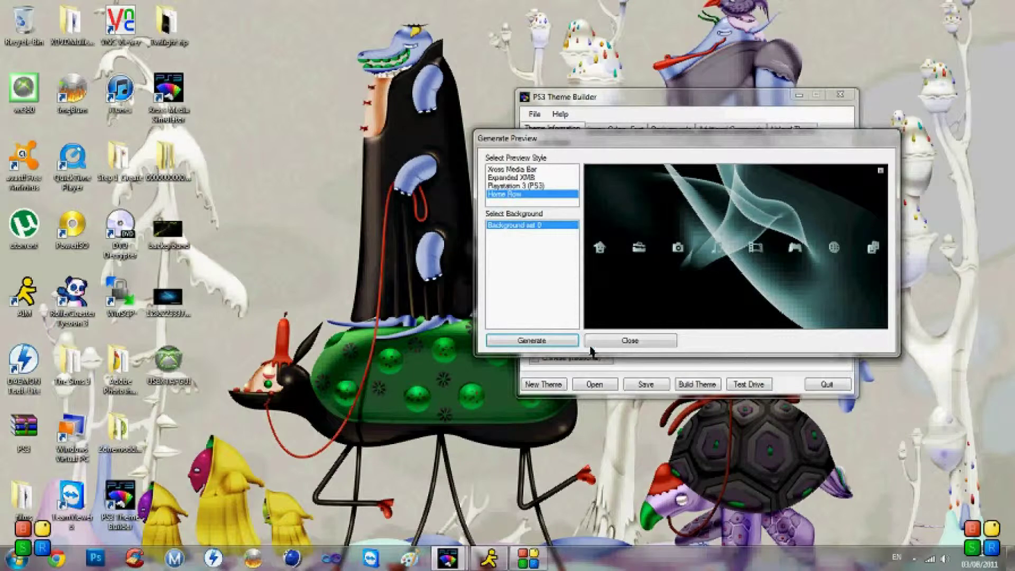
pyautogui.click(630, 341)
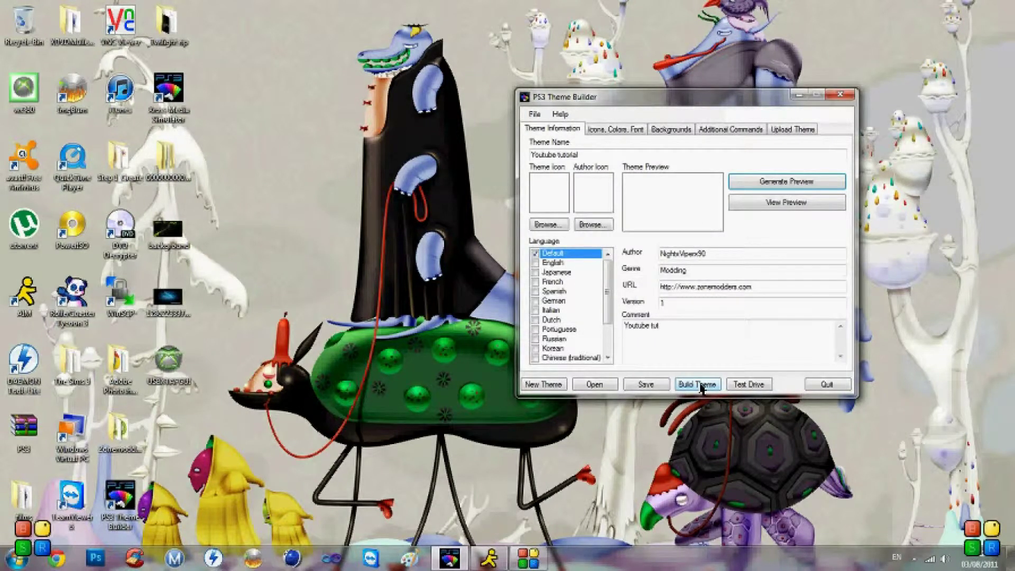
pyautogui.click(16, 559)
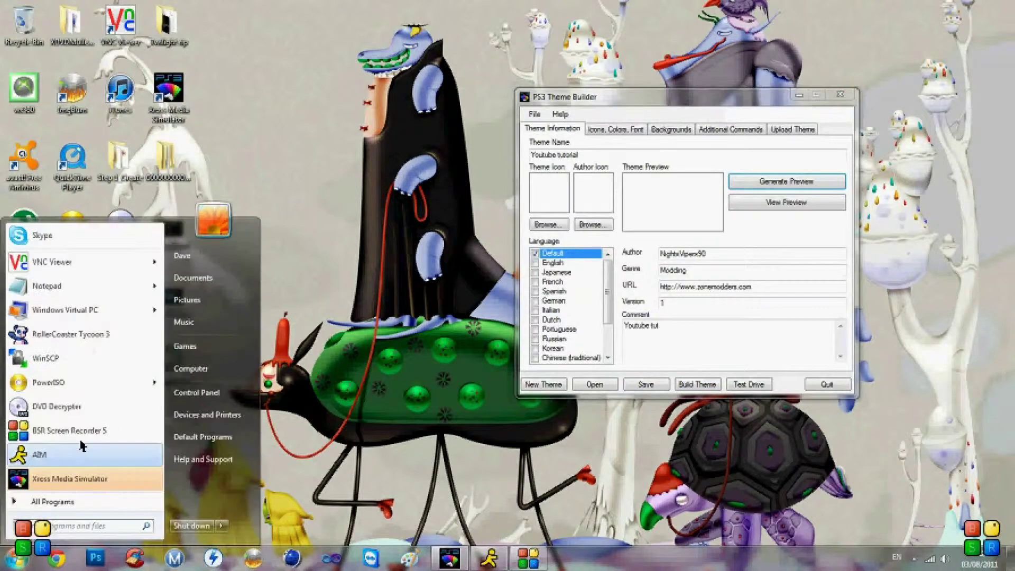
# Check the My Playstation Themes folder, then attempt a theme build and dismiss its error
pyautogui.click(208, 278)
pyautogui.doubleClick(505, 250)
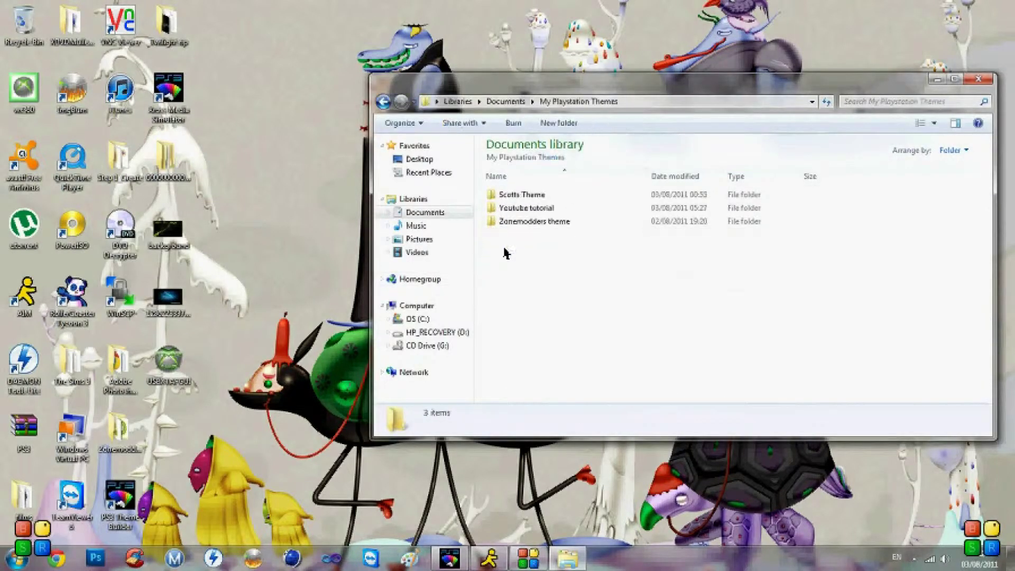
pyautogui.click(980, 79)
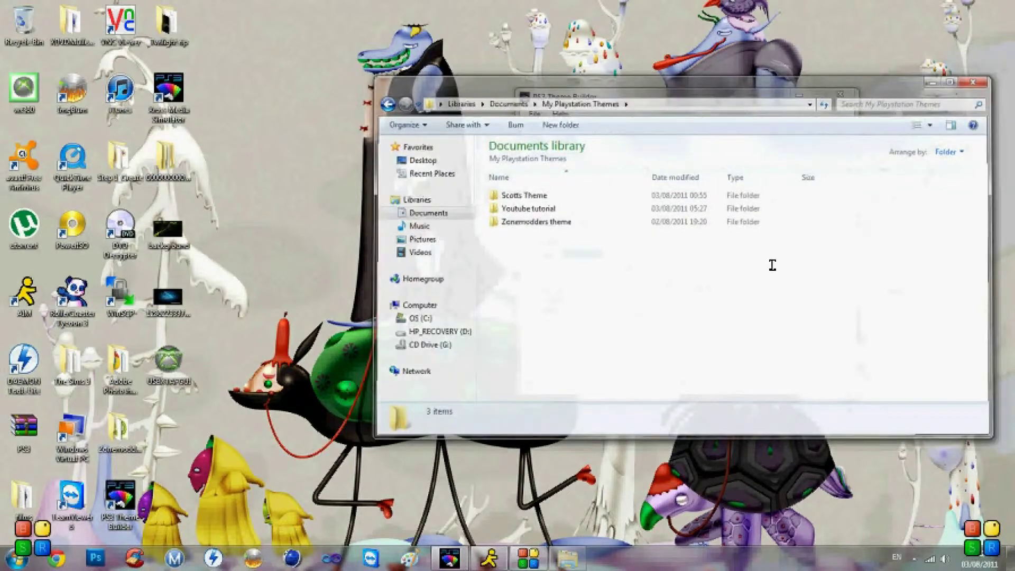
pyautogui.click(678, 387)
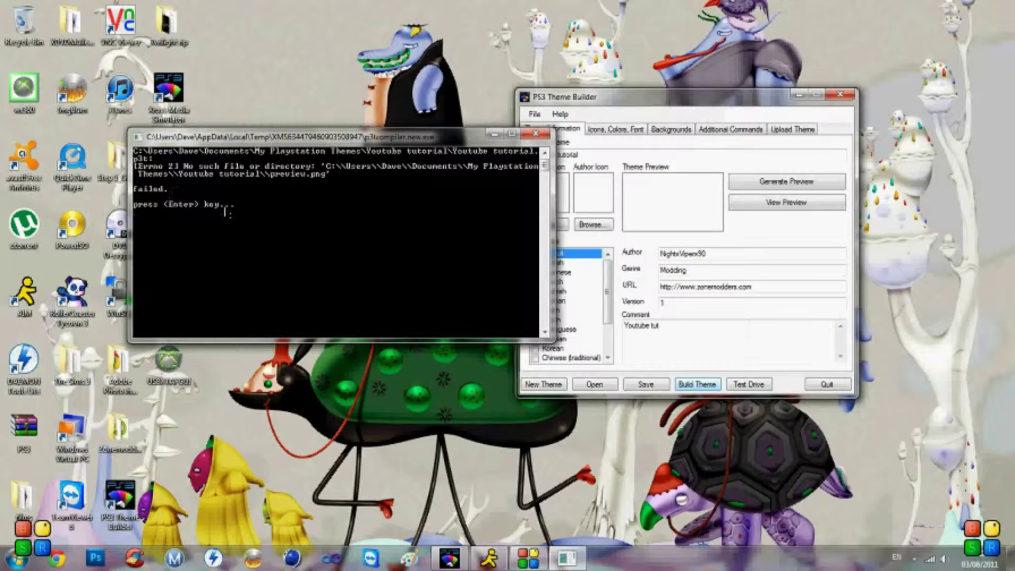
pyautogui.click(535, 133)
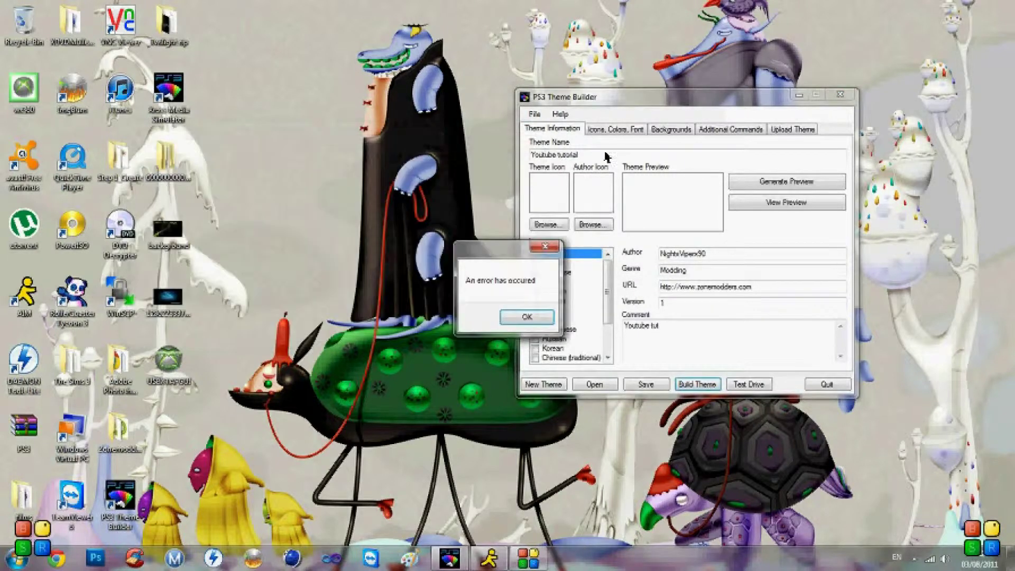
pyautogui.click(526, 316)
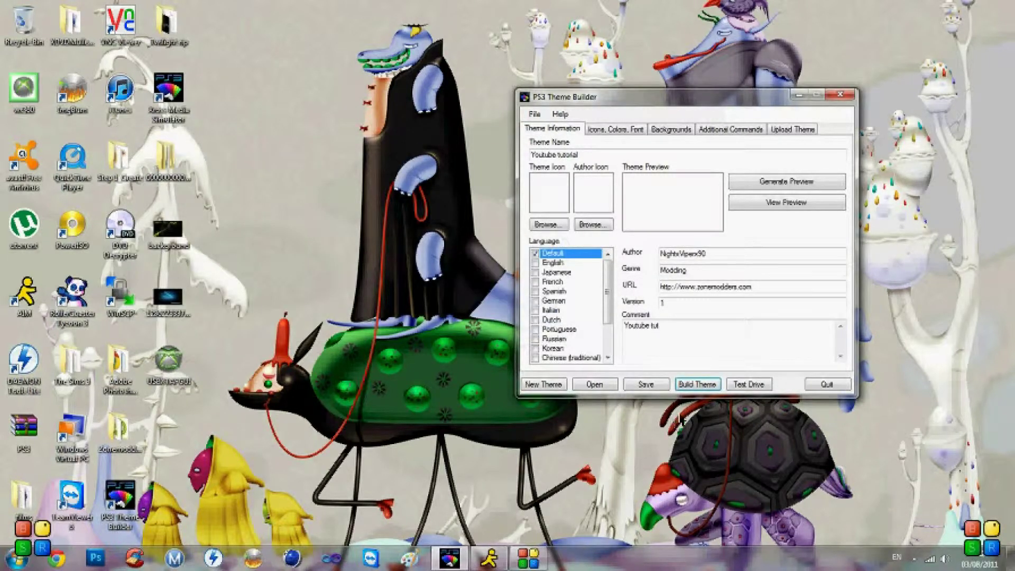
# Retry the build, dismiss the error, and review the icon and background settings
pyautogui.click(697, 385)
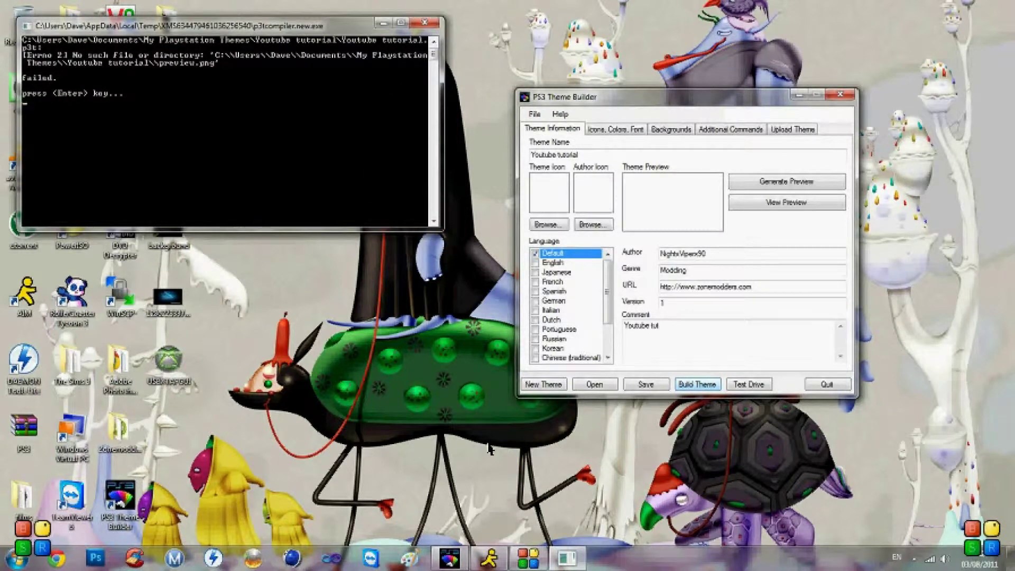
pyautogui.press('Return')
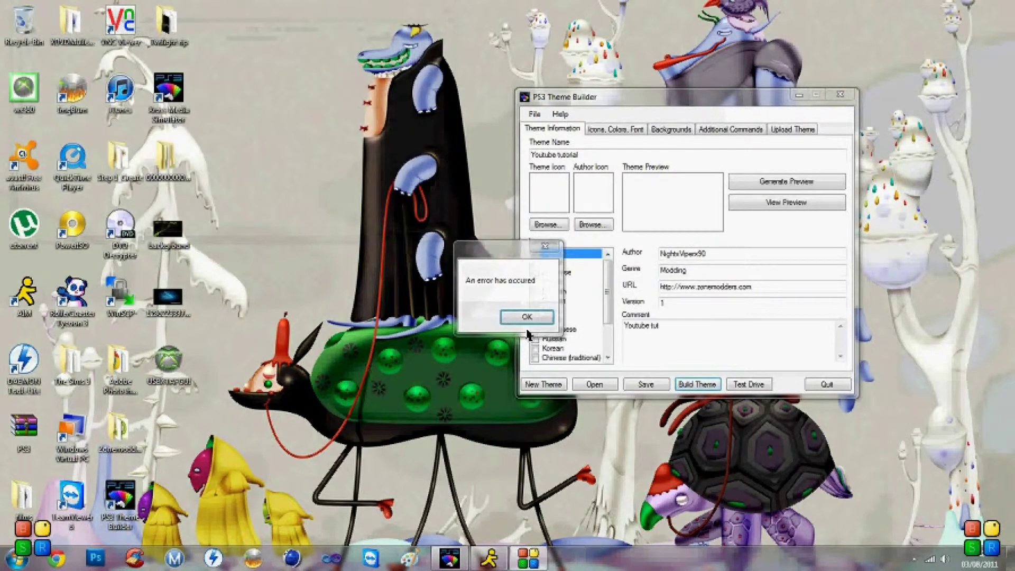
pyautogui.click(527, 317)
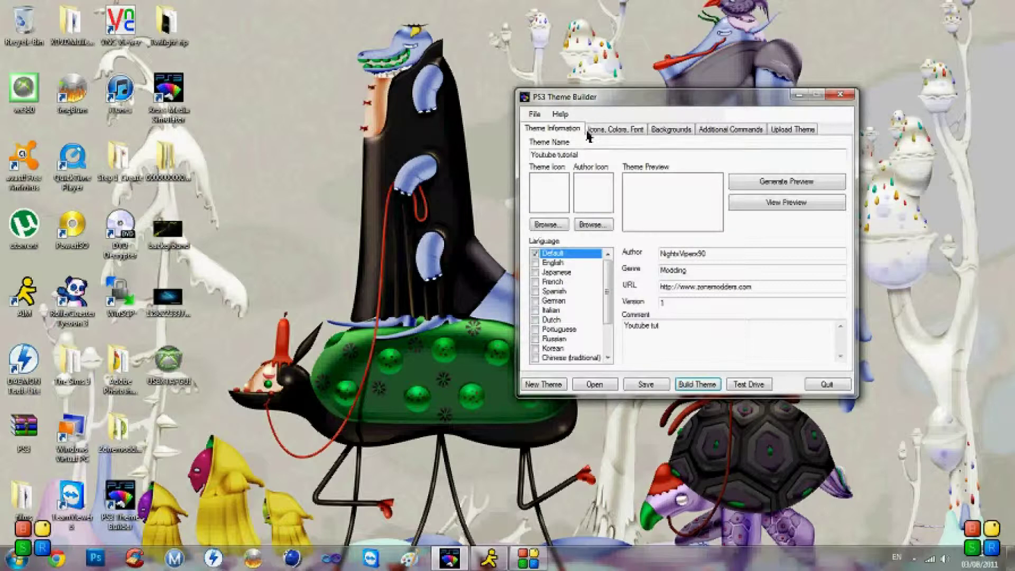
pyautogui.click(602, 132)
pyautogui.click(660, 132)
pyautogui.click(603, 134)
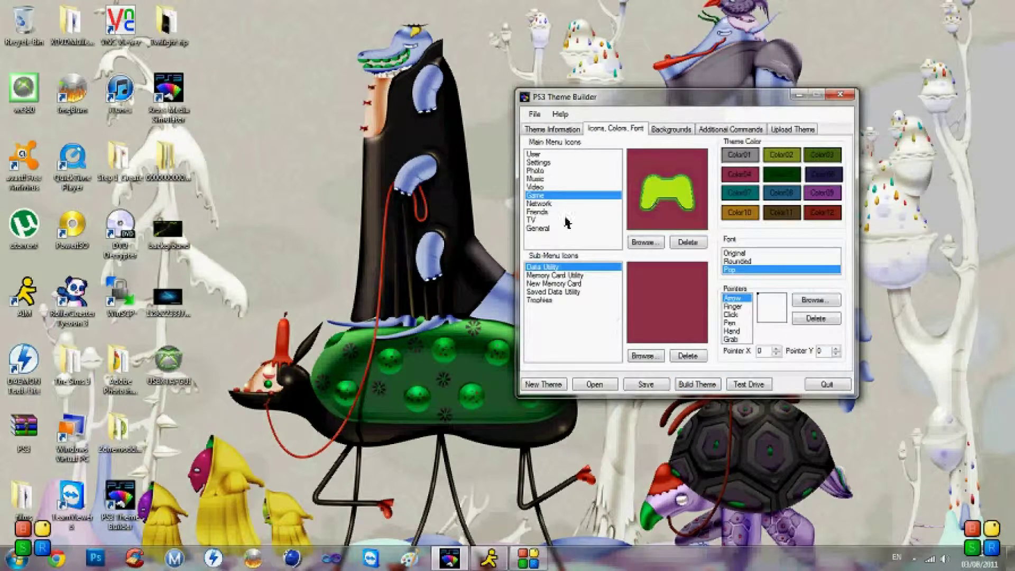
# Delete the Game menu icon, rebuild, acknowledge the failure error, and close the builder
pyautogui.click(685, 244)
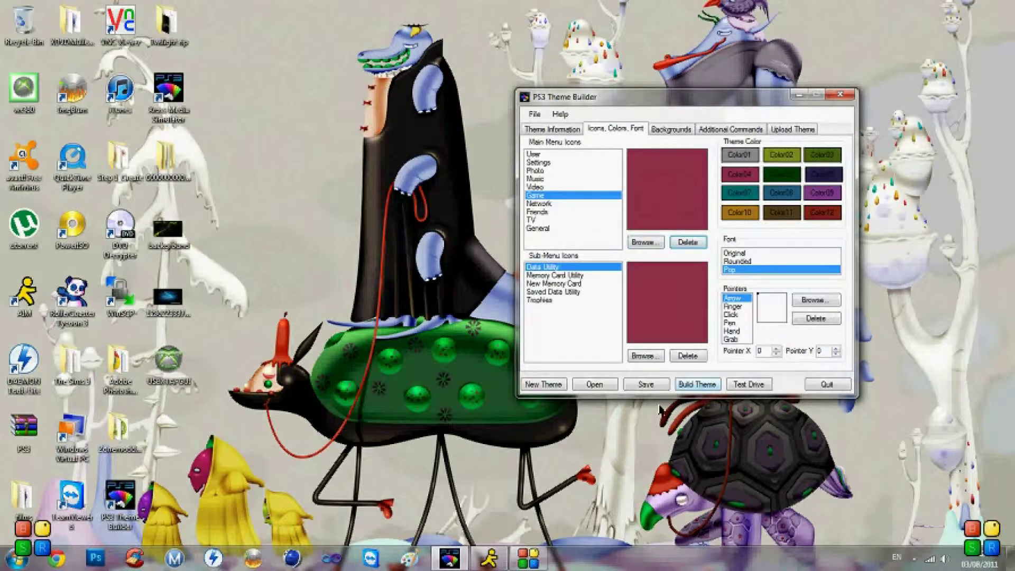
pyautogui.click(703, 385)
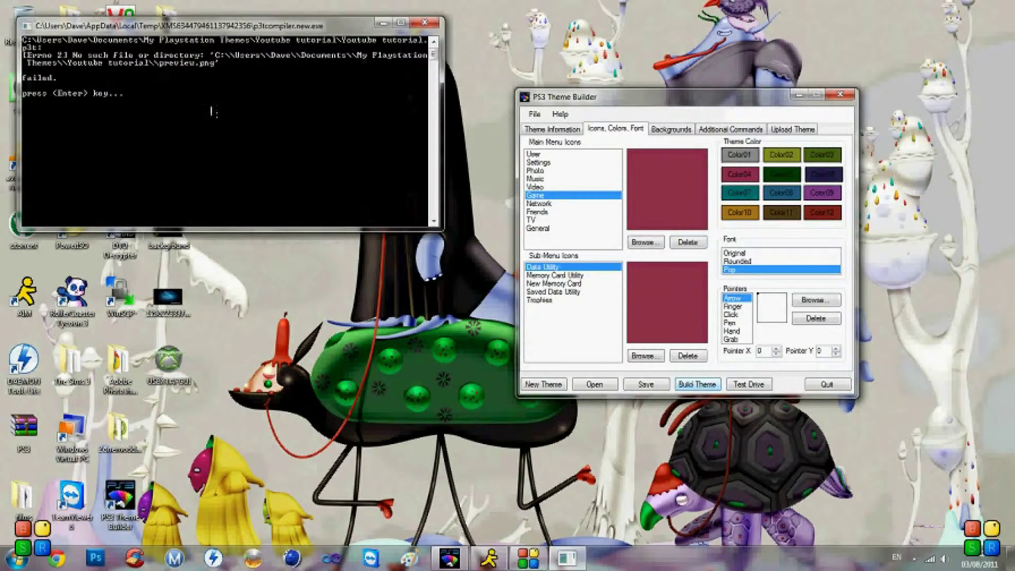
pyautogui.press('Return')
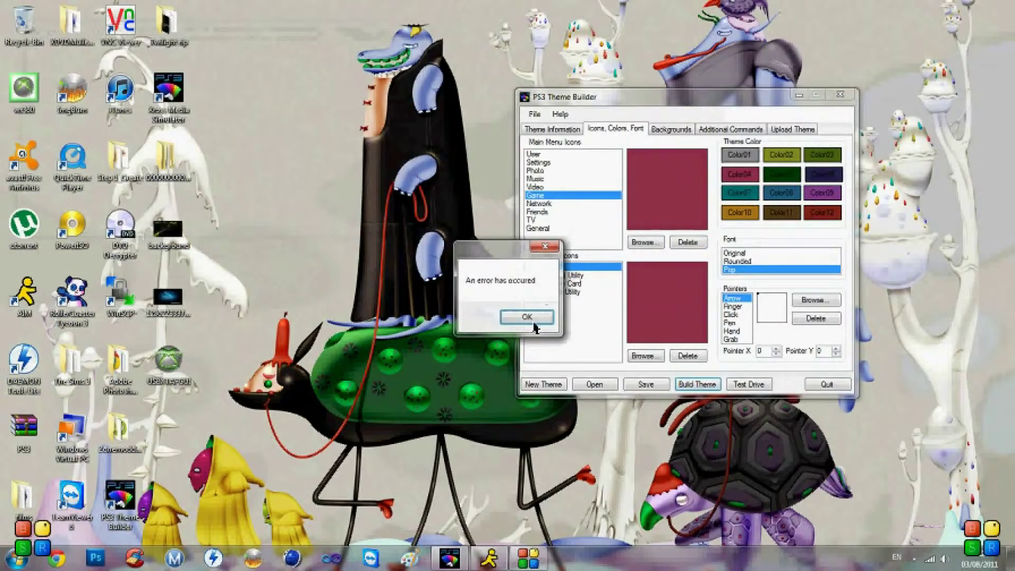
pyautogui.click(531, 319)
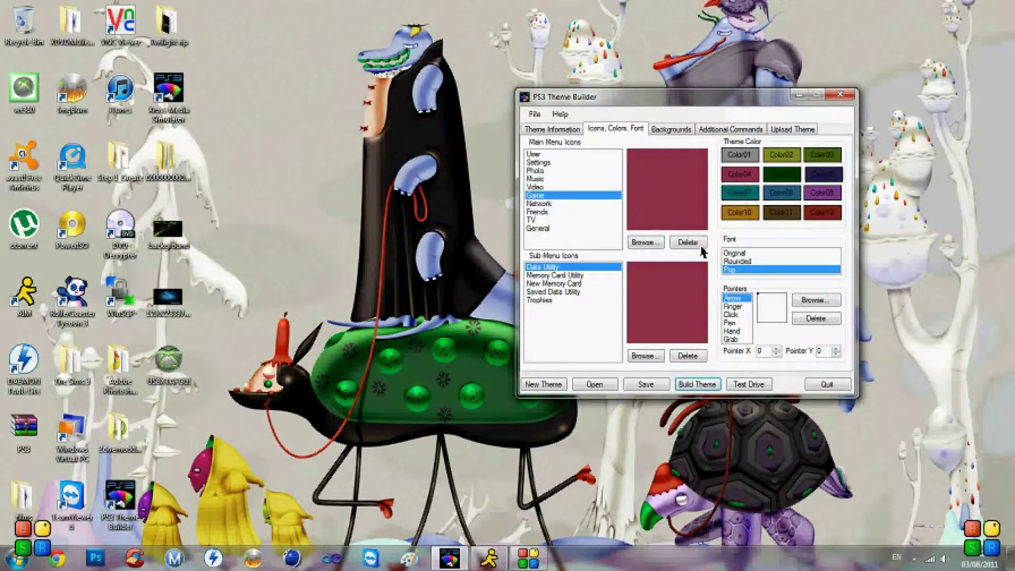
pyautogui.click(842, 94)
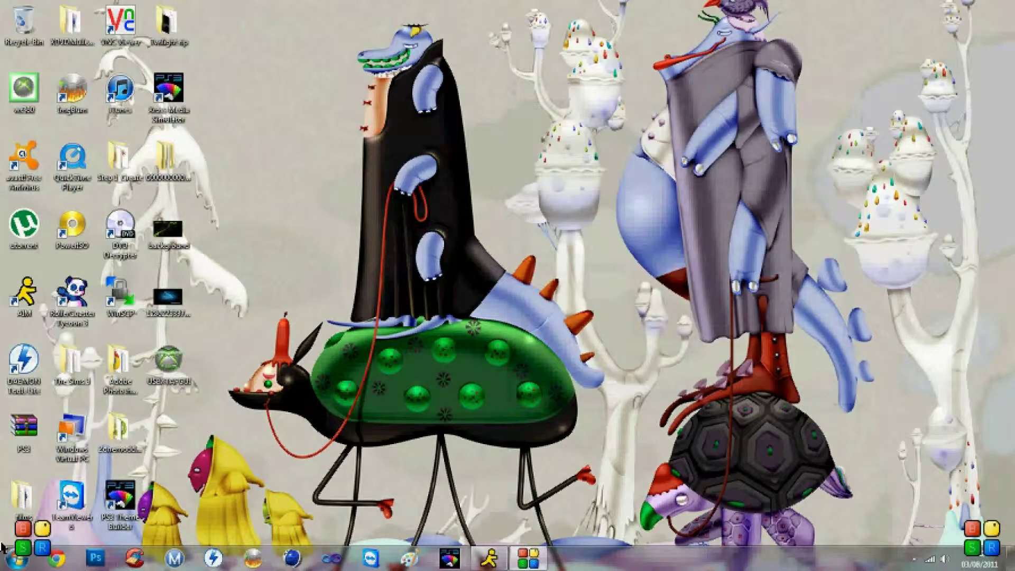
pyautogui.click(16, 558)
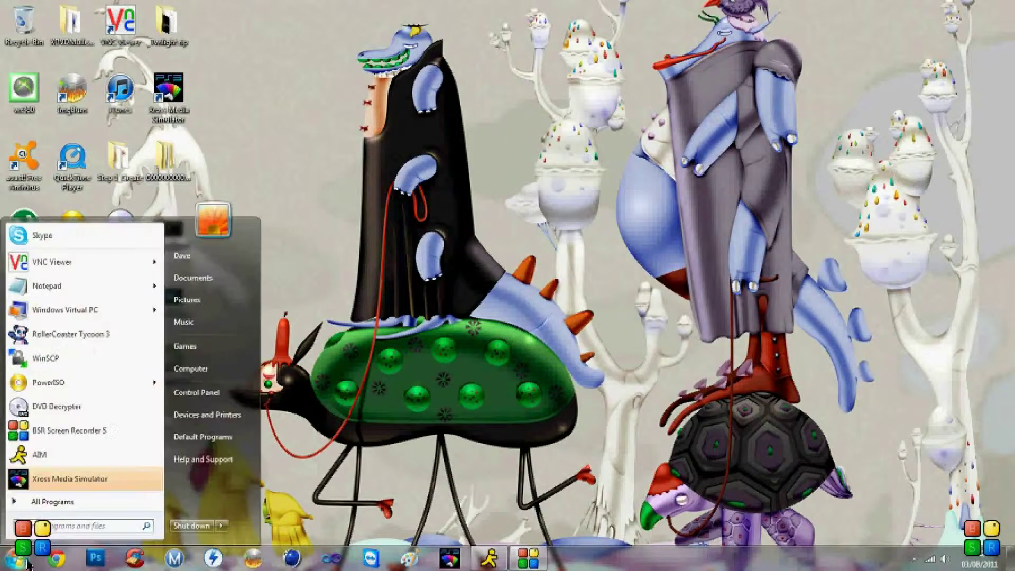
# In Documents > My Playstation Themes > Youtube tutorial, compare the HD and SD Zonemodders backgrounds
pyautogui.click(192, 277)
pyautogui.doubleClick(518, 248)
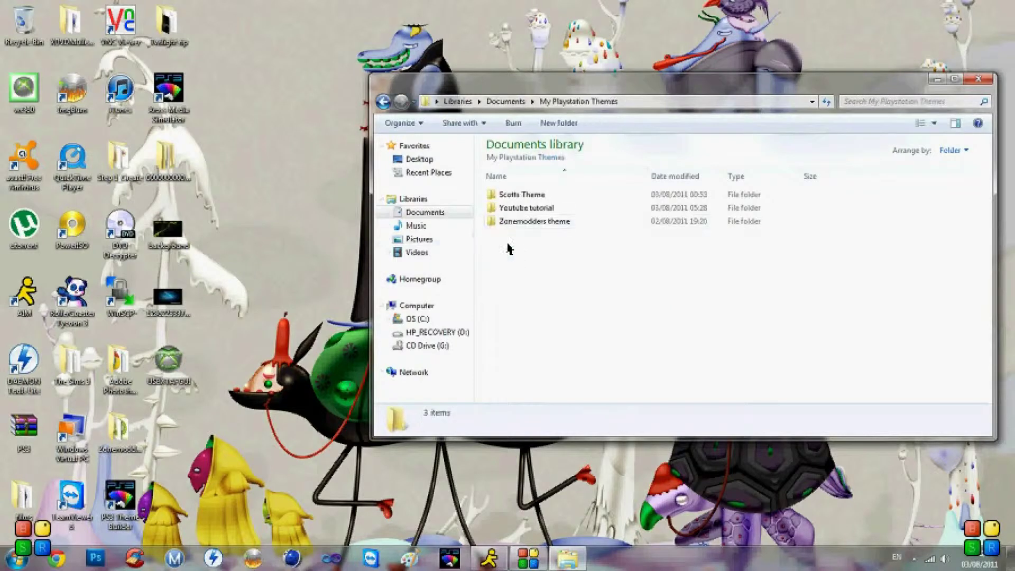
pyautogui.doubleClick(512, 208)
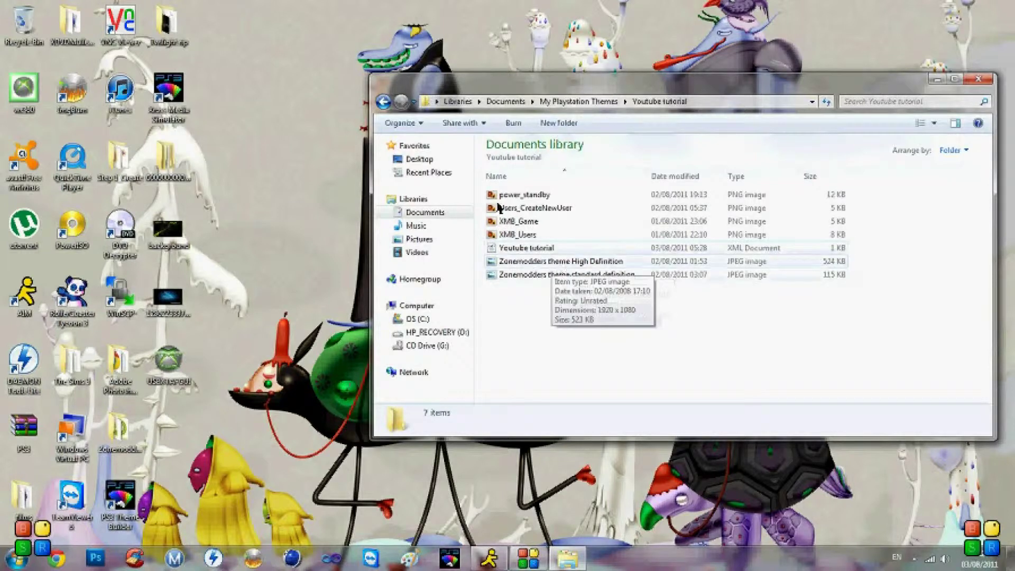
pyautogui.click(519, 265)
pyautogui.click(521, 280)
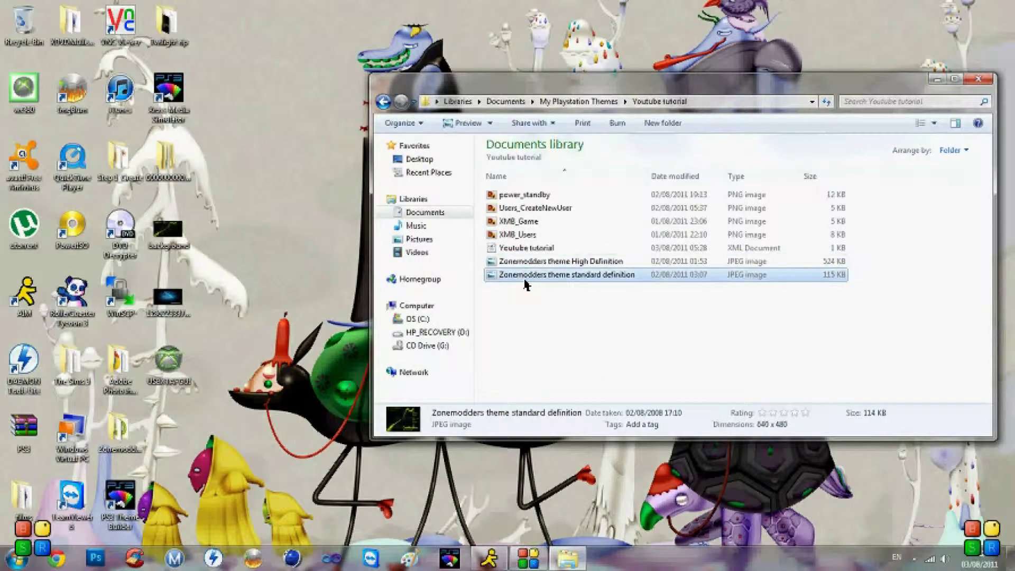
pyautogui.click(523, 266)
pyautogui.click(517, 279)
pyautogui.click(526, 263)
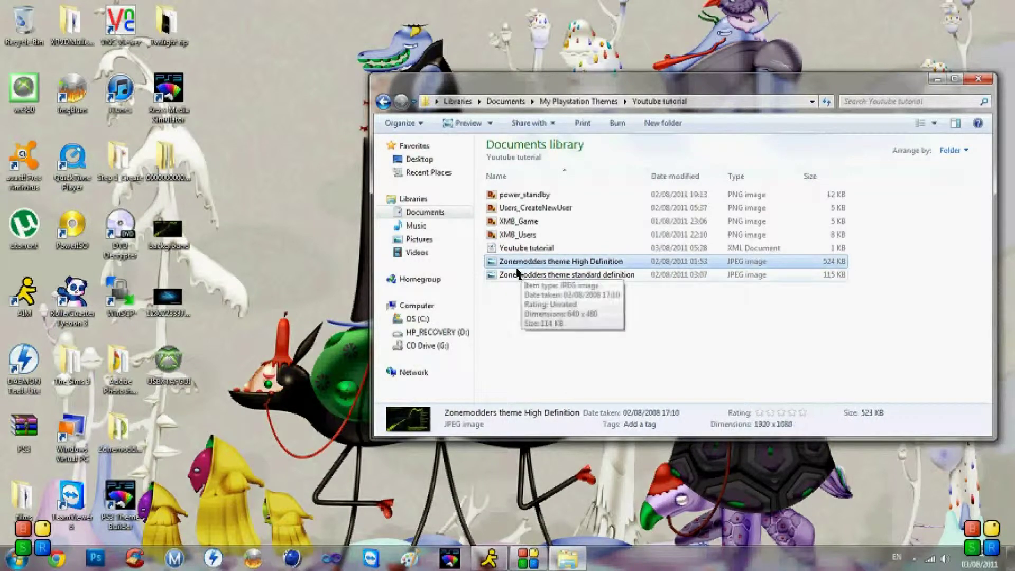
pyautogui.click(521, 277)
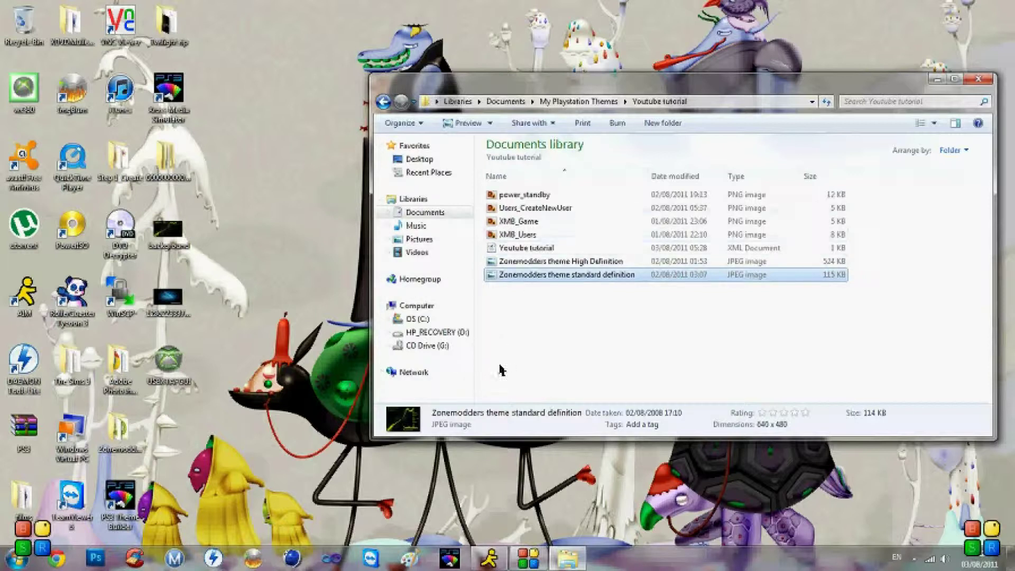
# Go back to My Playstation Themes and open the Zonemodders theme folder
pyautogui.click(383, 101)
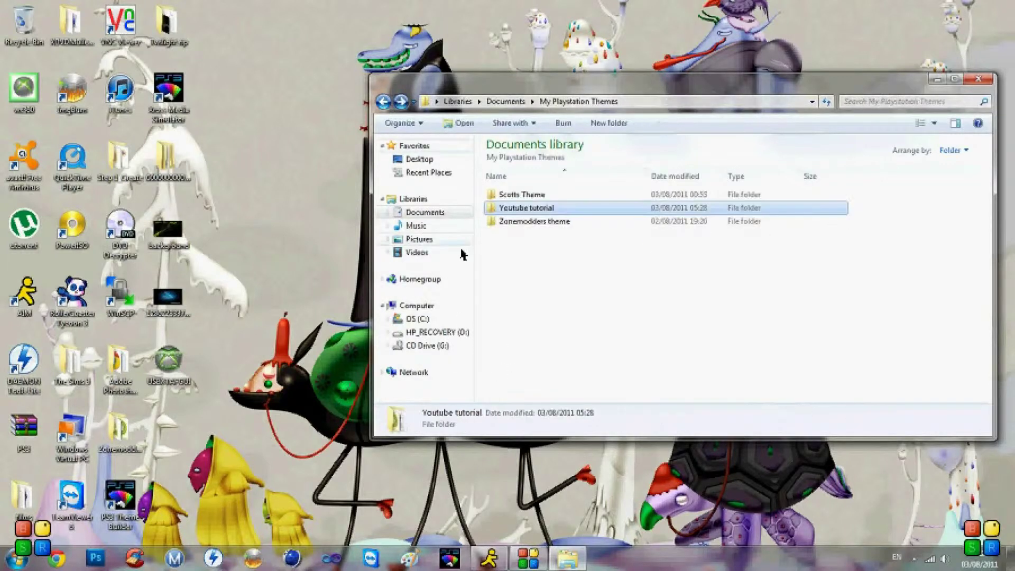
pyautogui.click(512, 222)
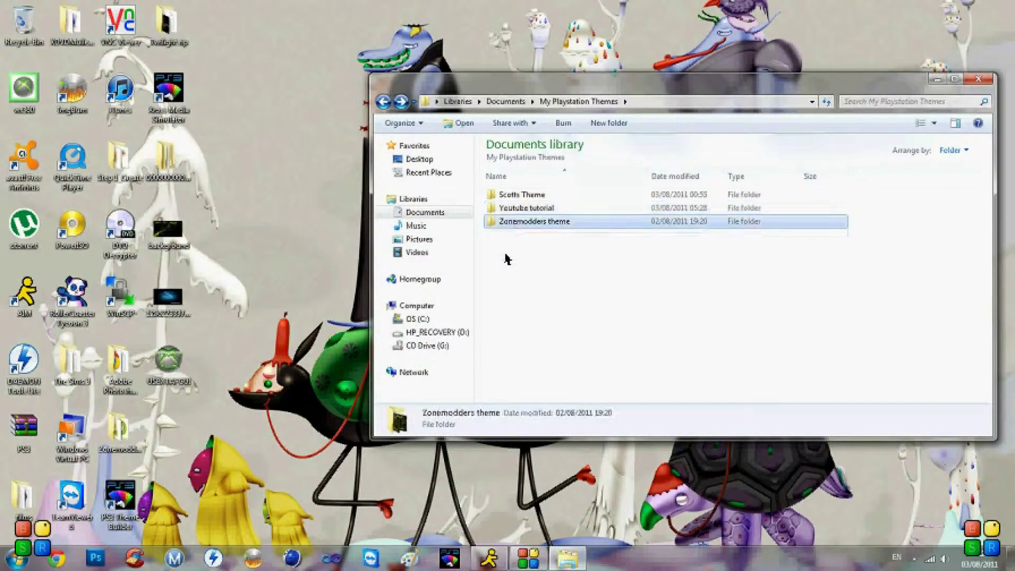
pyautogui.doubleClick(511, 222)
# Scroll to the Zonemodders theme P3T file and open the High Definition background full size
pyautogui.moveTo(986, 192); pyautogui.dragTo(999, 391)
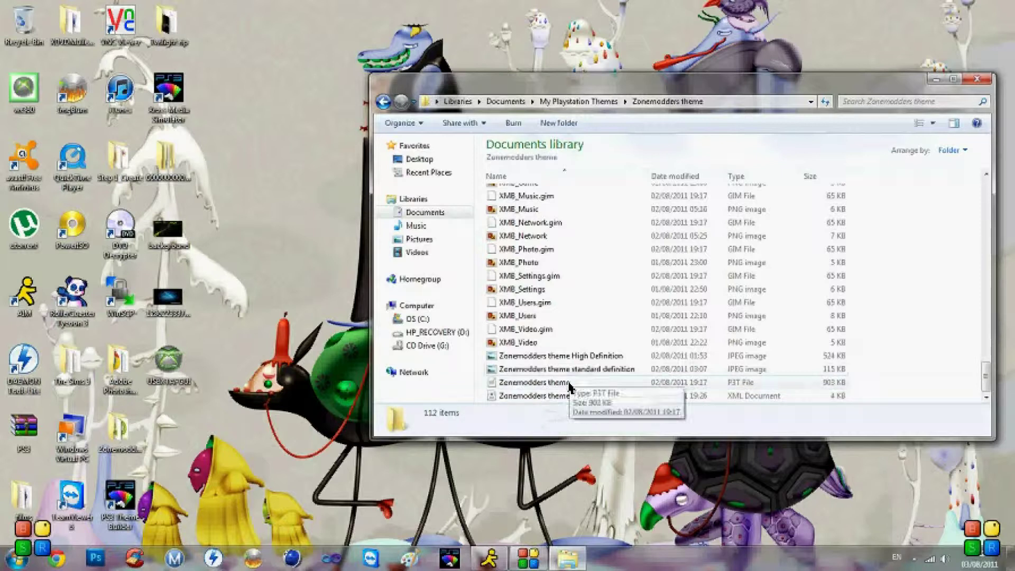
pyautogui.moveTo(545, 389); pyautogui.dragTo(703, 376)
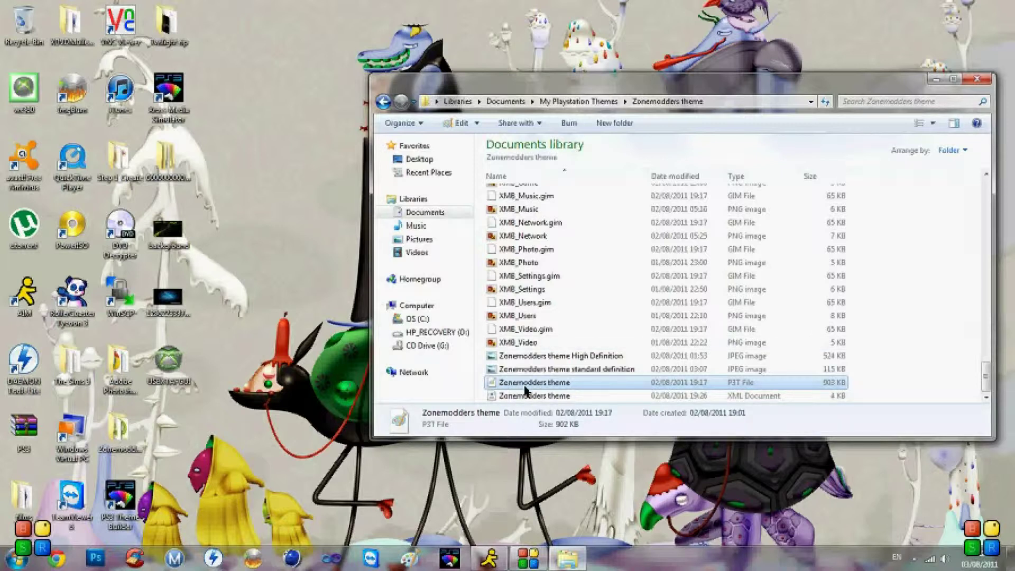
pyautogui.doubleClick(537, 356)
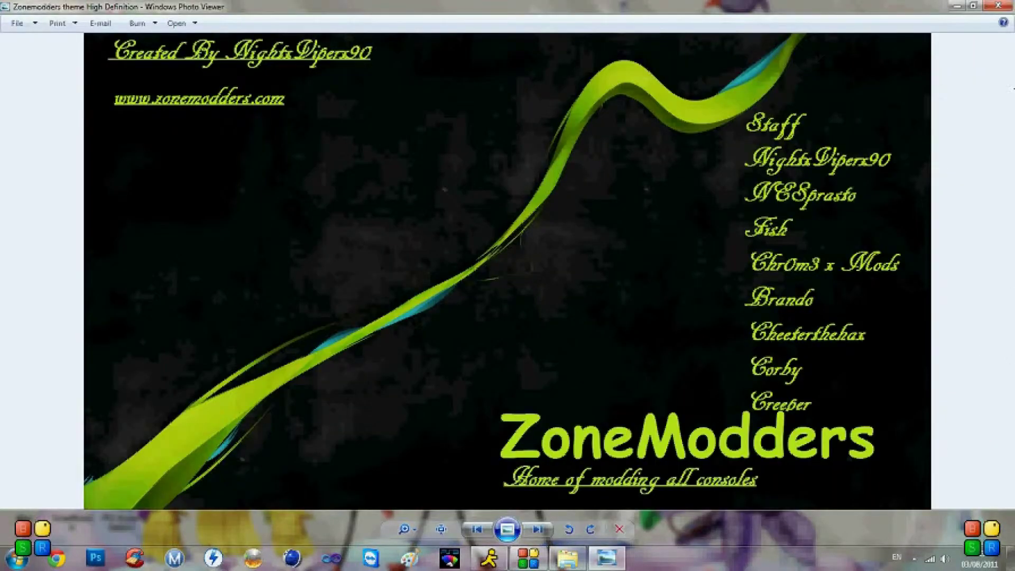
pyautogui.click(997, 6)
pyautogui.click(527, 249)
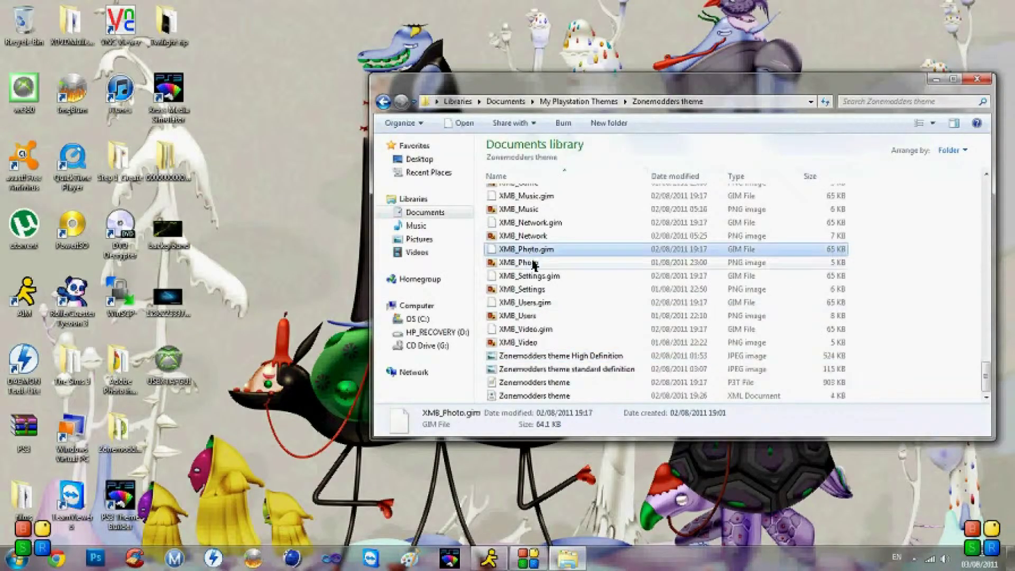
pyautogui.doubleClick(532, 263)
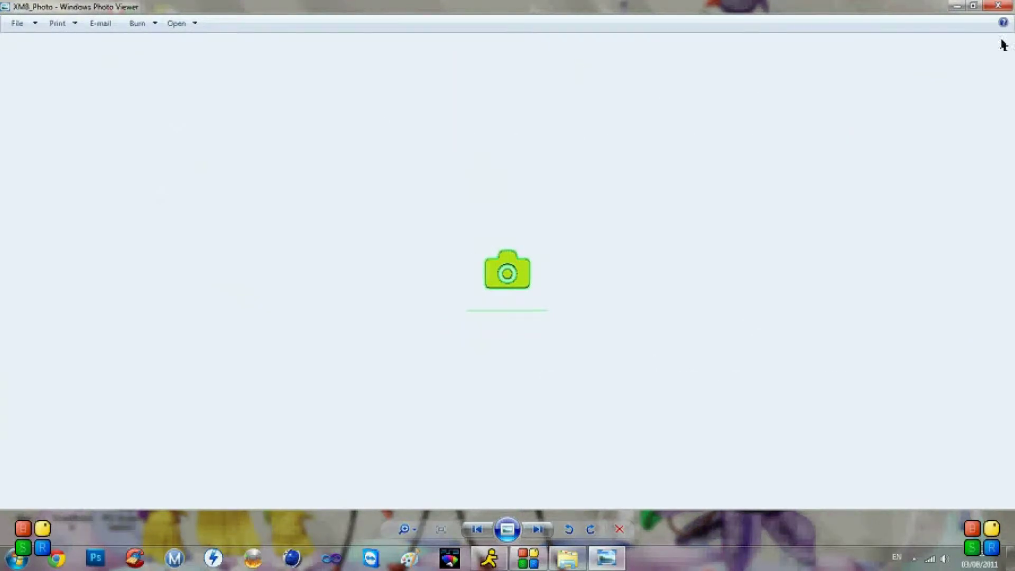
pyautogui.click(998, 6)
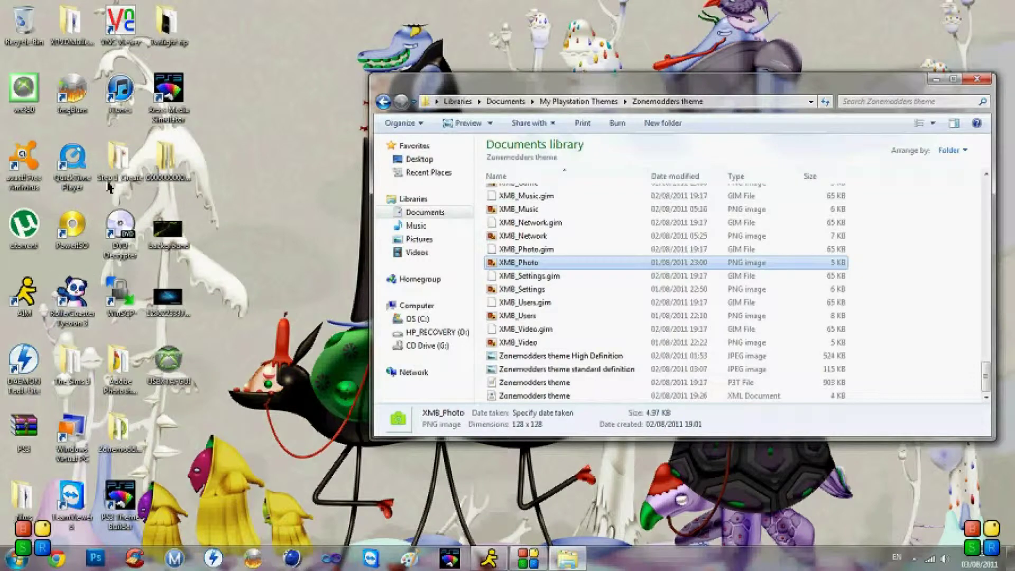
pyautogui.moveTo(109, 180); pyautogui.dragTo(261, 221)
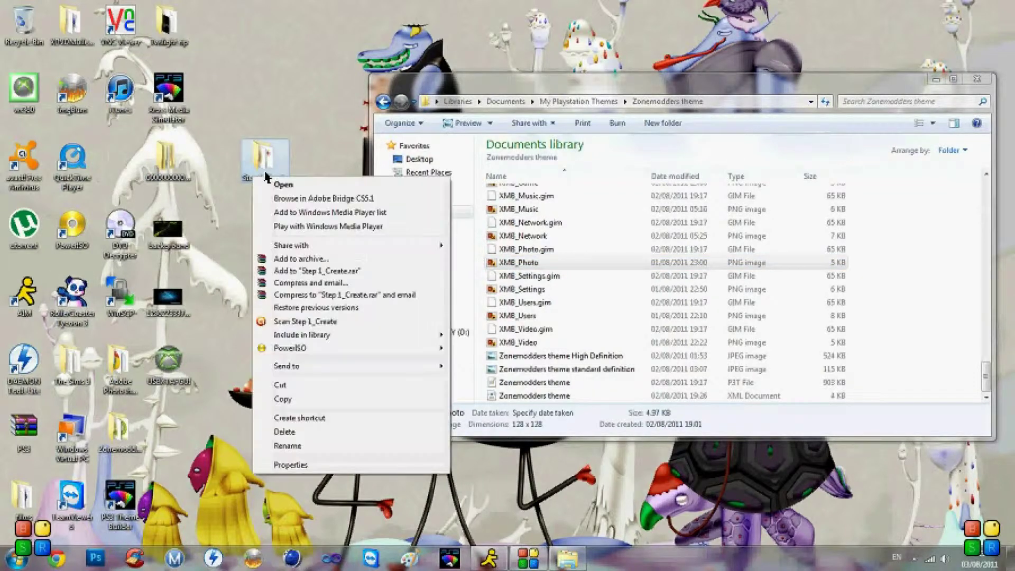
# Compress the Step 1_Create folder into a Step 1_Create RAR archive with WinRAR
pyautogui.rightClick(255, 179)
pyautogui.click(300, 259)
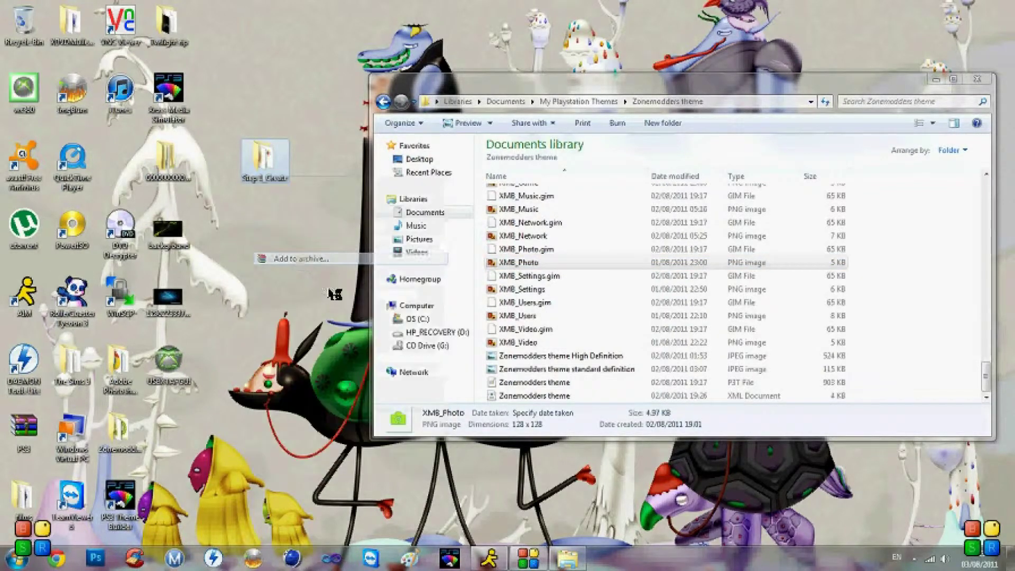
pyautogui.click(508, 384)
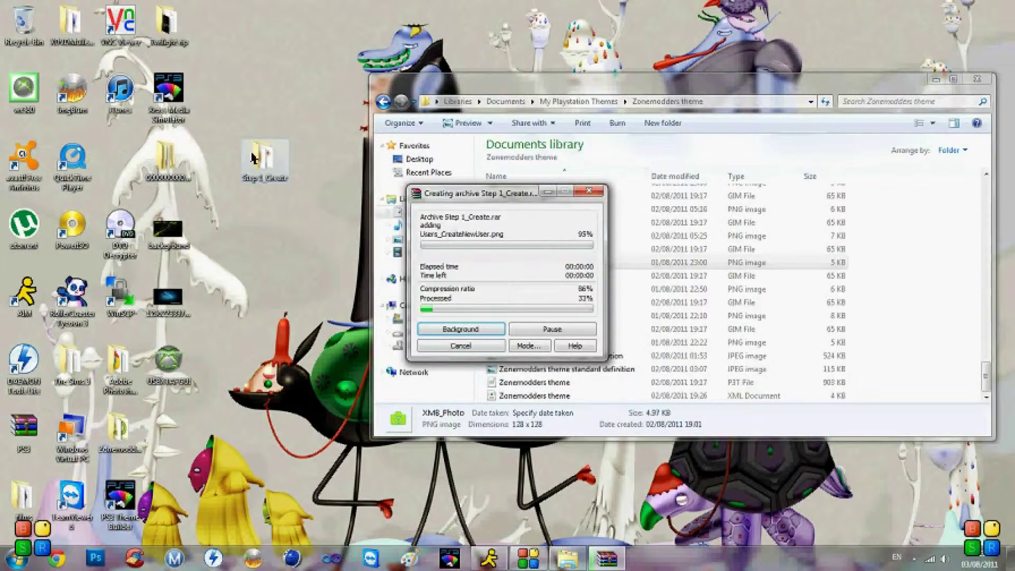
# Arrange the Step 1_Create and PS3 archives side by side on the desktop
pyautogui.moveTo(260, 244); pyautogui.dragTo(182, 465)
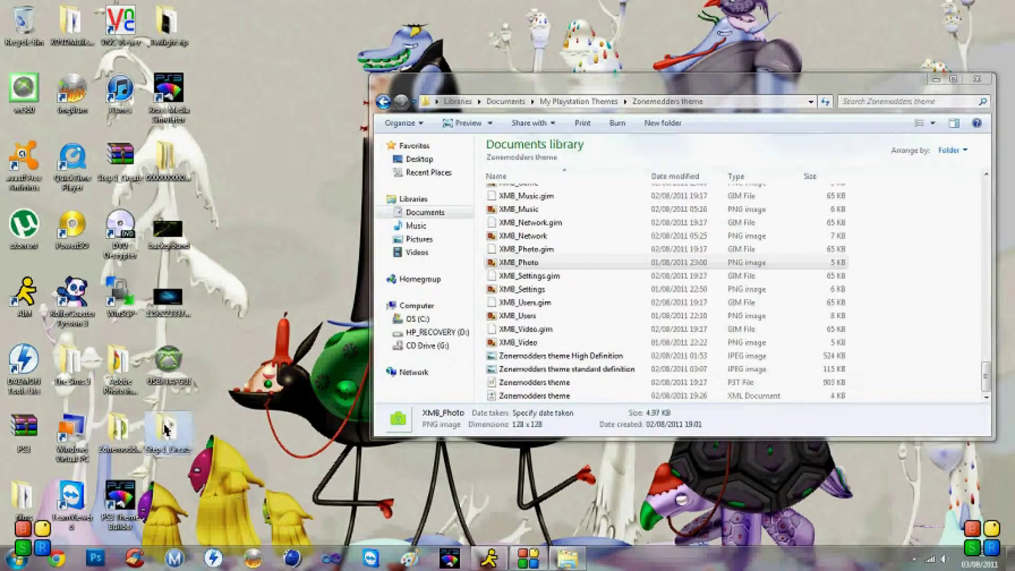
pyautogui.moveTo(124, 169); pyautogui.dragTo(237, 291)
pyautogui.moveTo(166, 433); pyautogui.dragTo(121, 164)
pyautogui.moveTo(26, 429); pyautogui.dragTo(219, 367)
pyautogui.moveTo(202, 260); pyautogui.dragTo(283, 421)
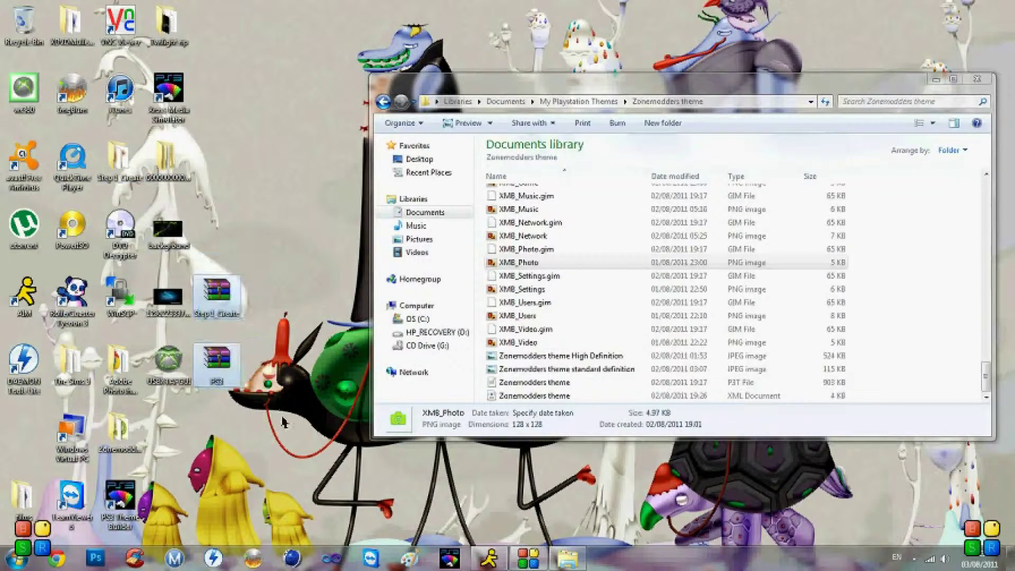
pyautogui.click(359, 467)
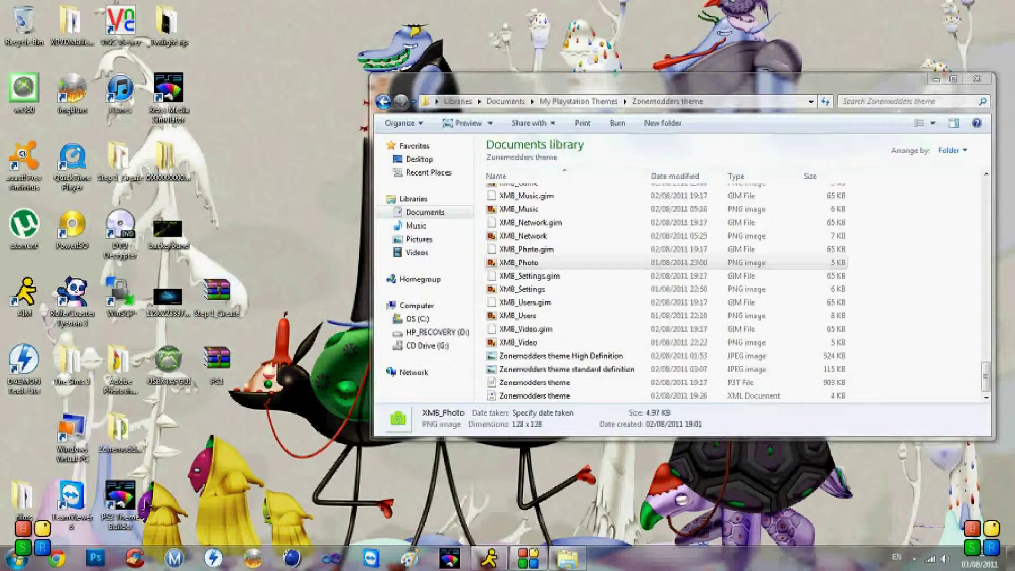
pyautogui.moveTo(117, 510); pyautogui.dragTo(223, 459)
# Close the Explorer window and bring the BSR Screen Recorder window back up
pyautogui.click(975, 79)
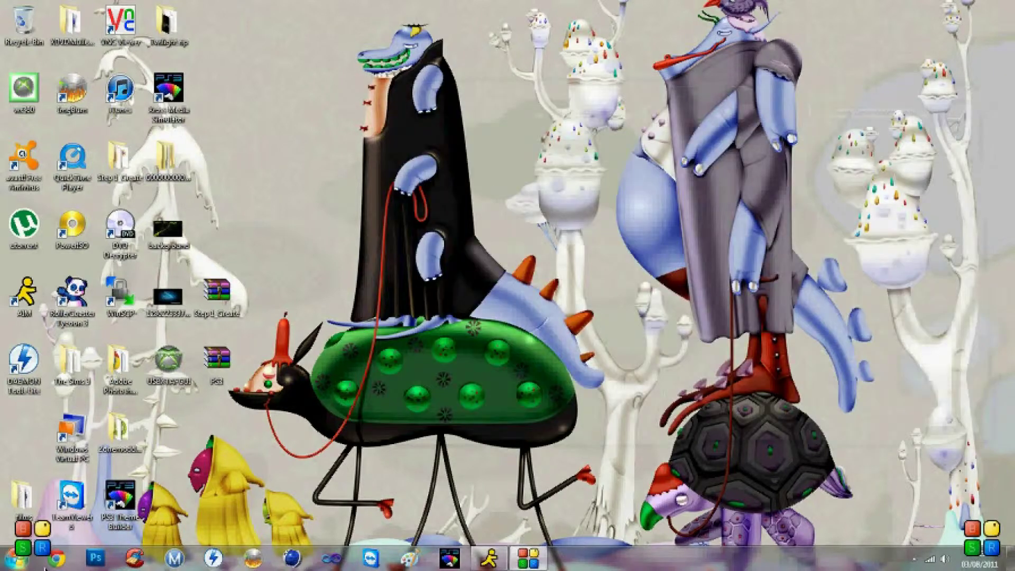
pyautogui.click(527, 556)
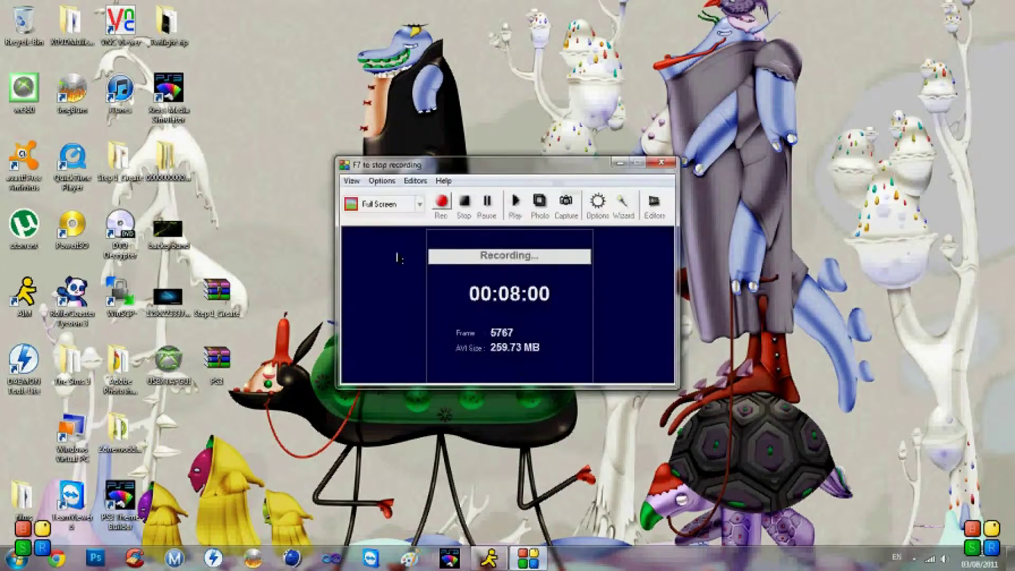